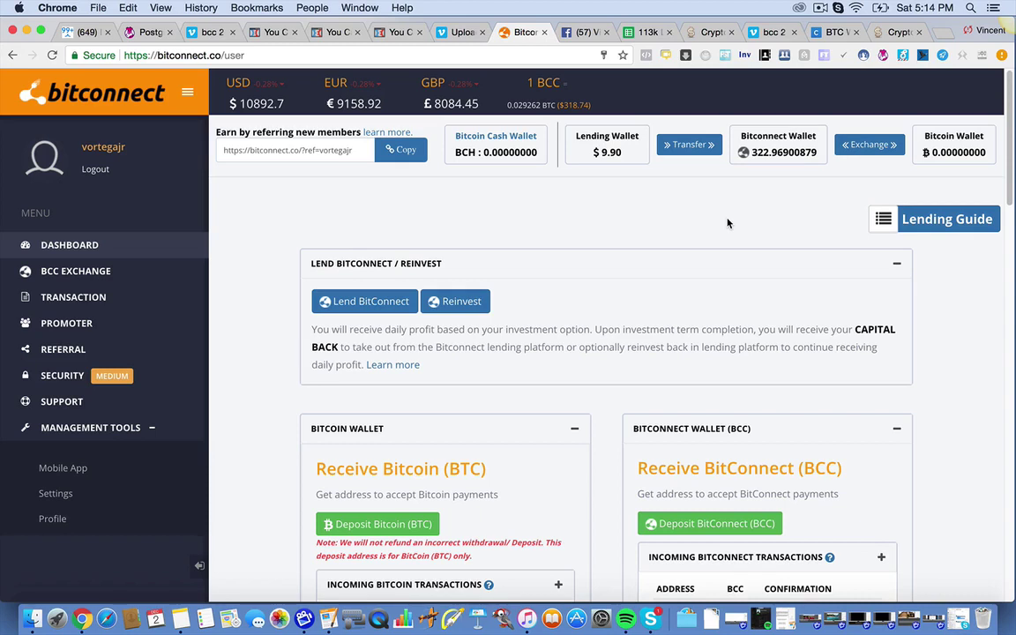
- Collapse the Bitcoin Wallet panel so only the BitConnect wallet section remains open
left_click(574, 428)
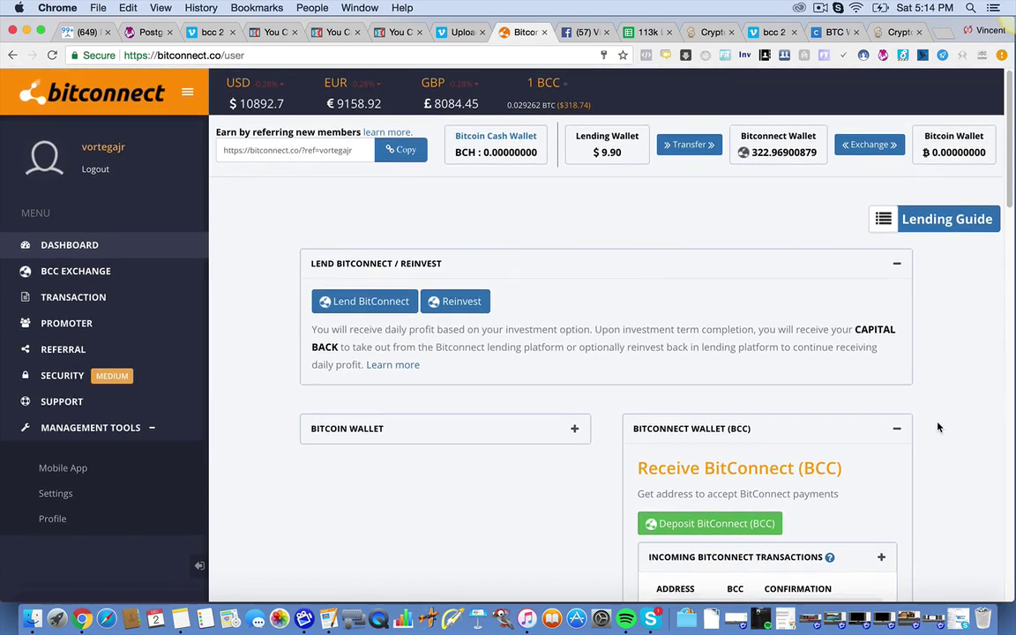
left_click(386, 301)
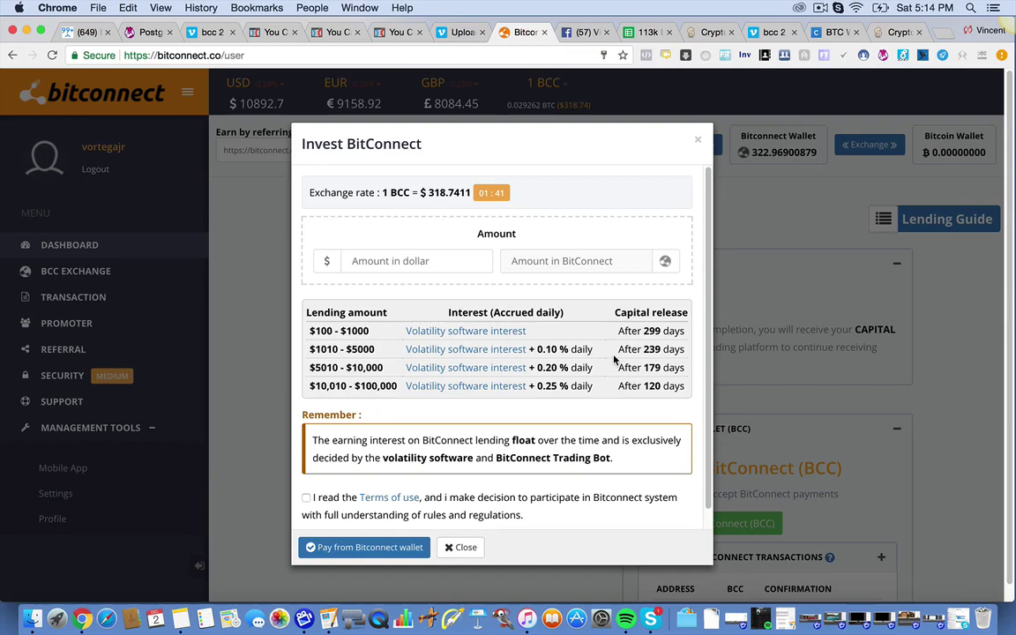
left_click(629, 122)
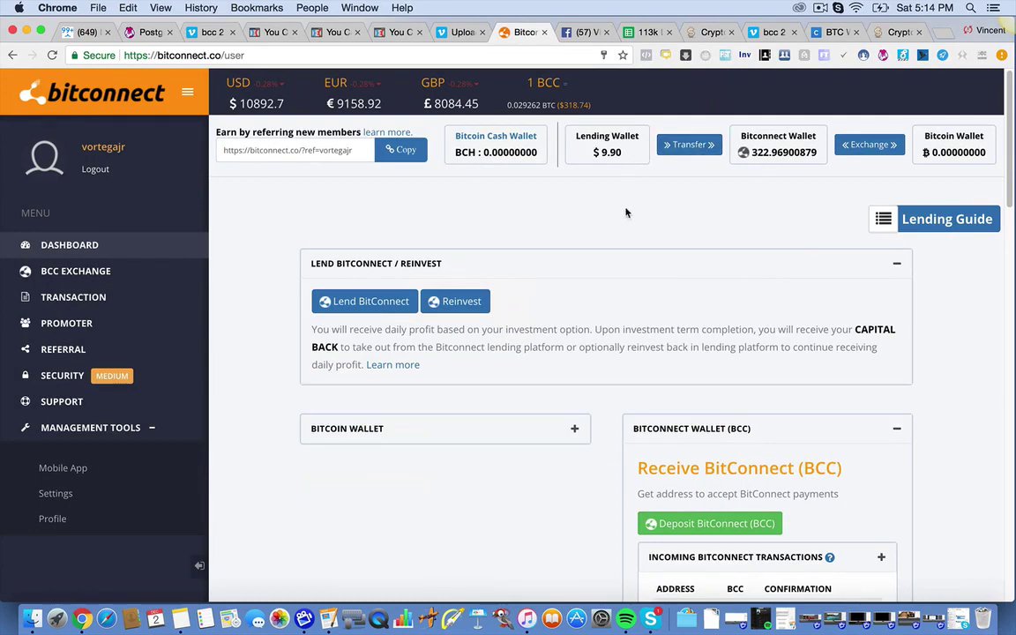
- Expand the Bitcoin Wallet panel to show its Receive and Send Bitcoin sections again
scroll(926, 385, "down", 3)
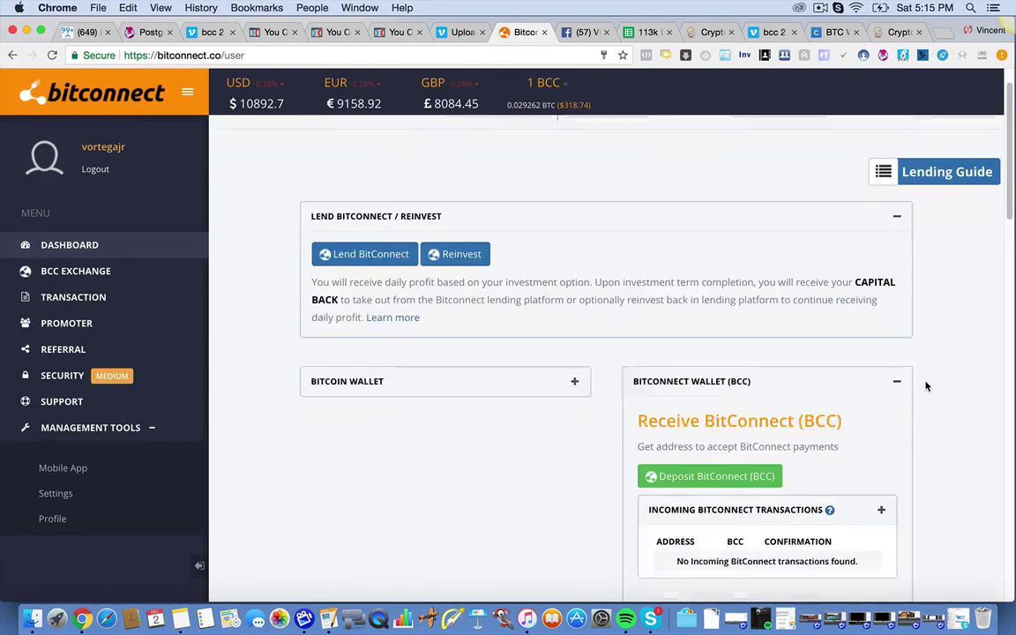
scroll(926, 386, "up", 2)
scroll(927, 385, "down", 3)
scroll(927, 385, "down", 1)
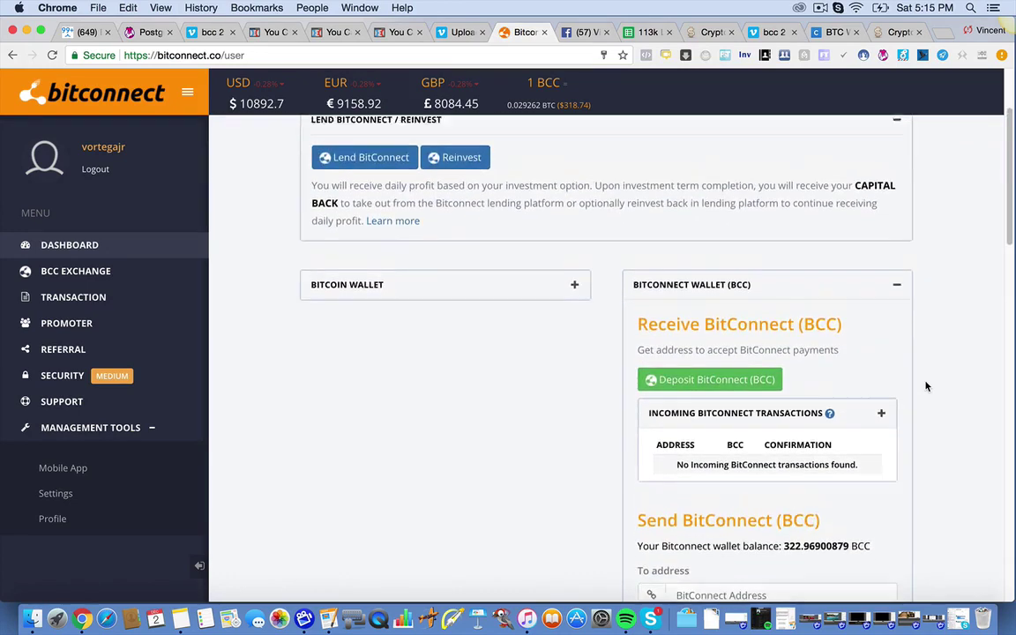
scroll(838, 358, "up", 2)
left_click(575, 349)
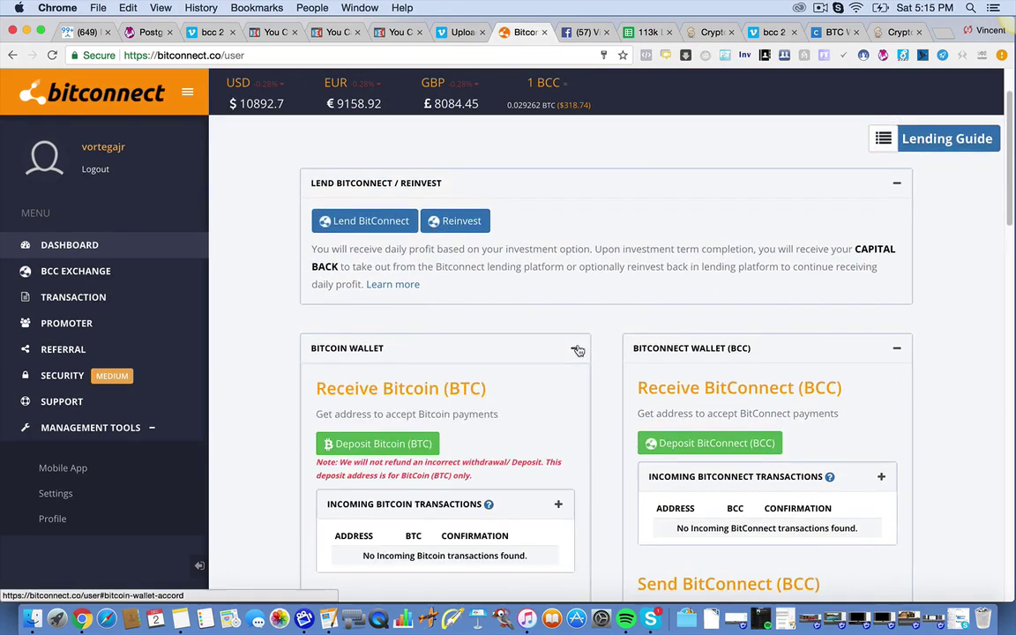
scroll(578, 348, "up", 2)
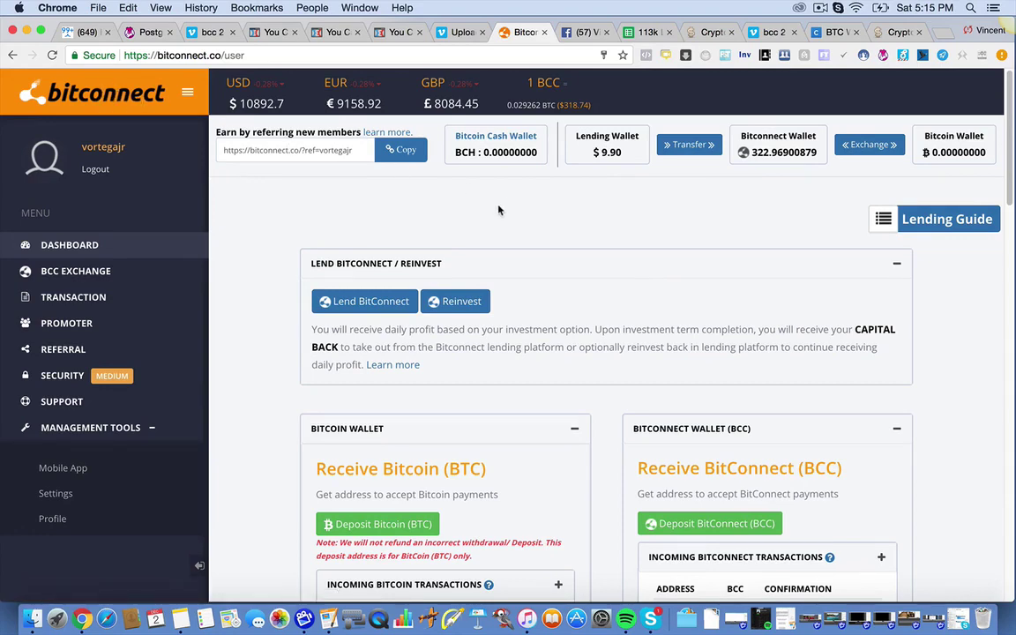
- Open the Invest BitConnect lending dialog, then close it without investing
left_click(363, 301)
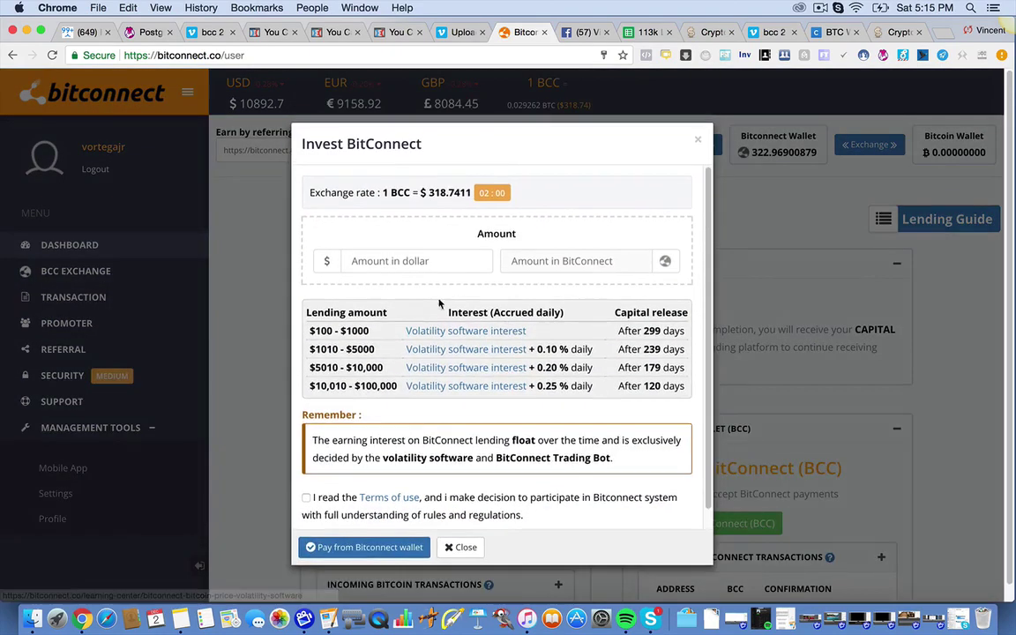
left_click(697, 142)
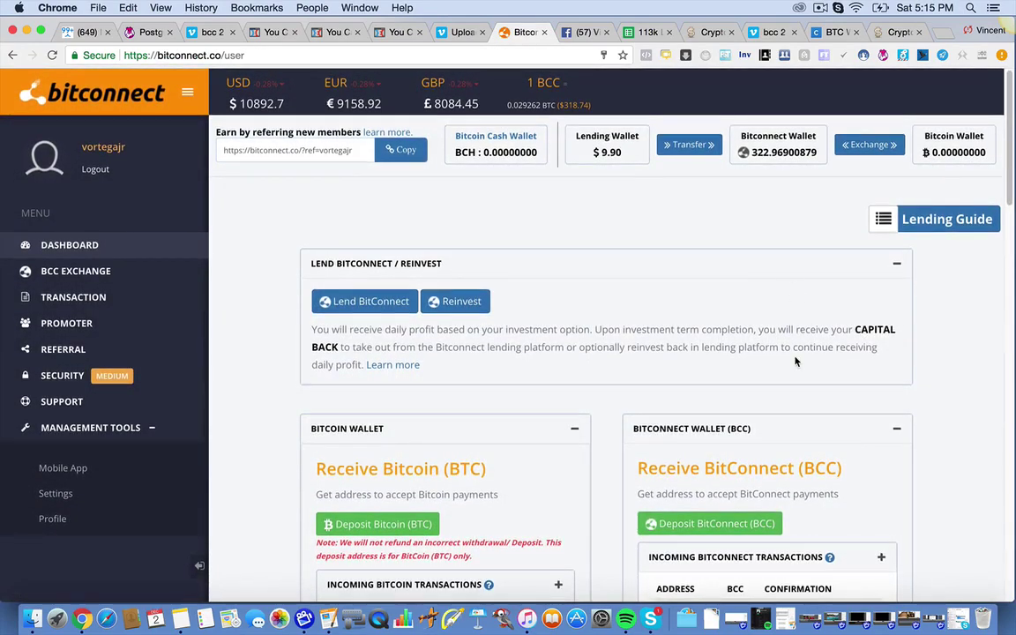
scroll(555, 433, "down", 5)
scroll(556, 432, "up", 5)
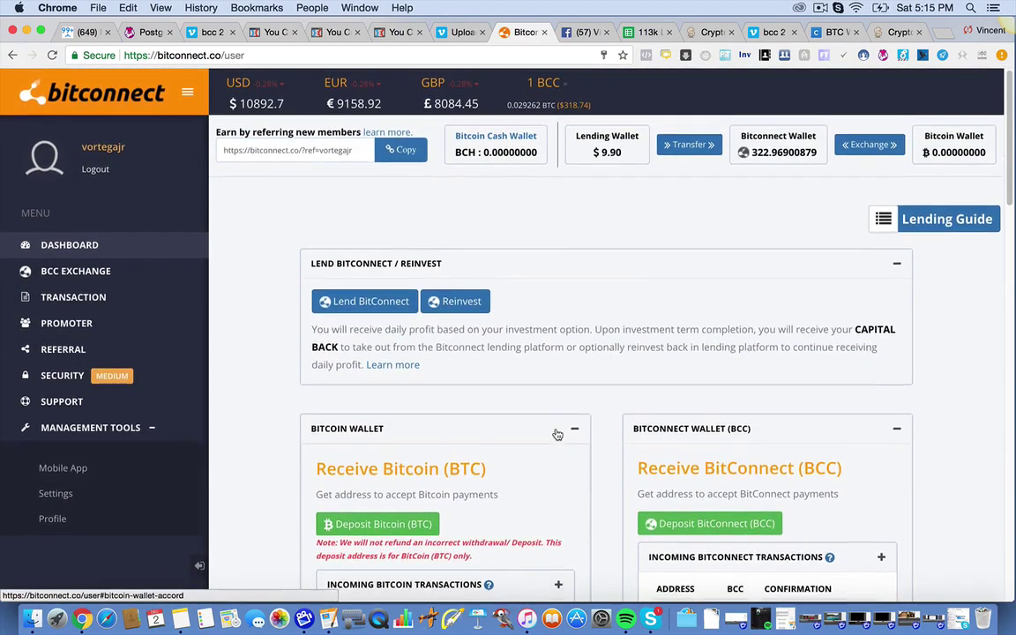
scroll(406, 282, "down", 3)
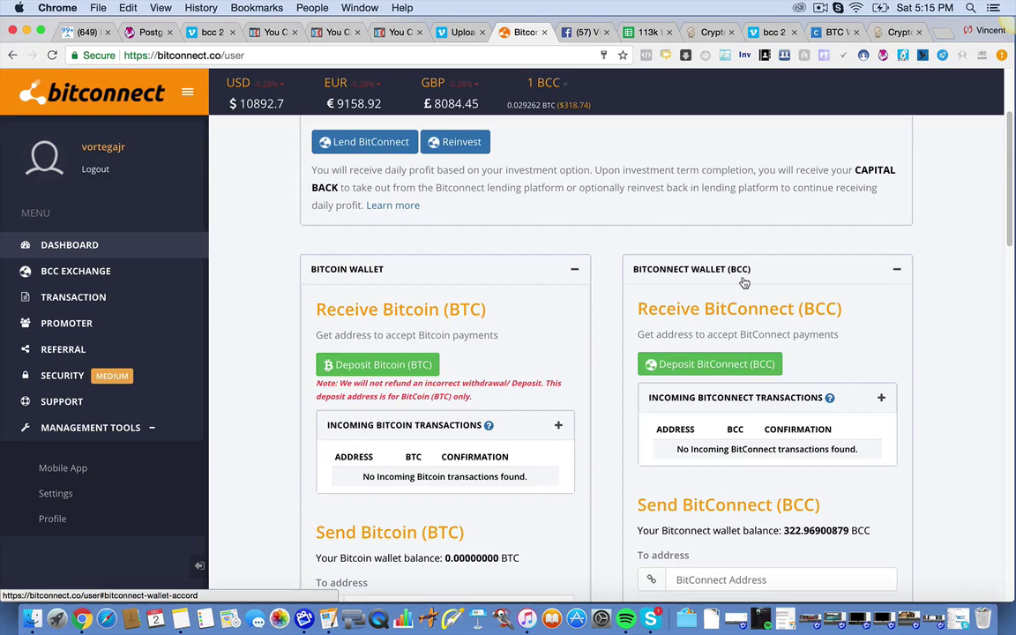
scroll(668, 248, "up", 3)
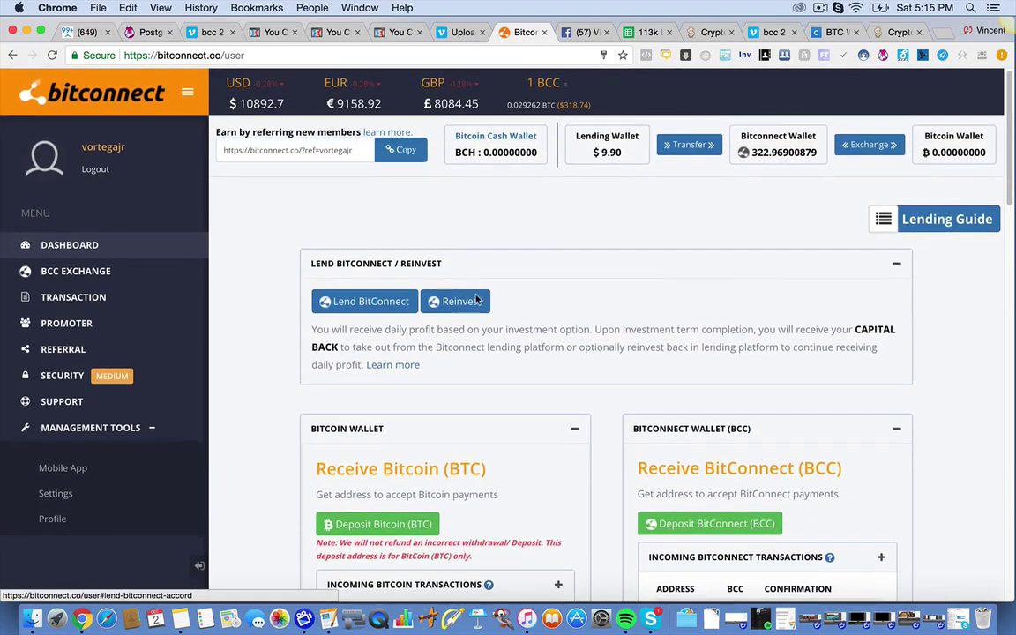
left_click(373, 305)
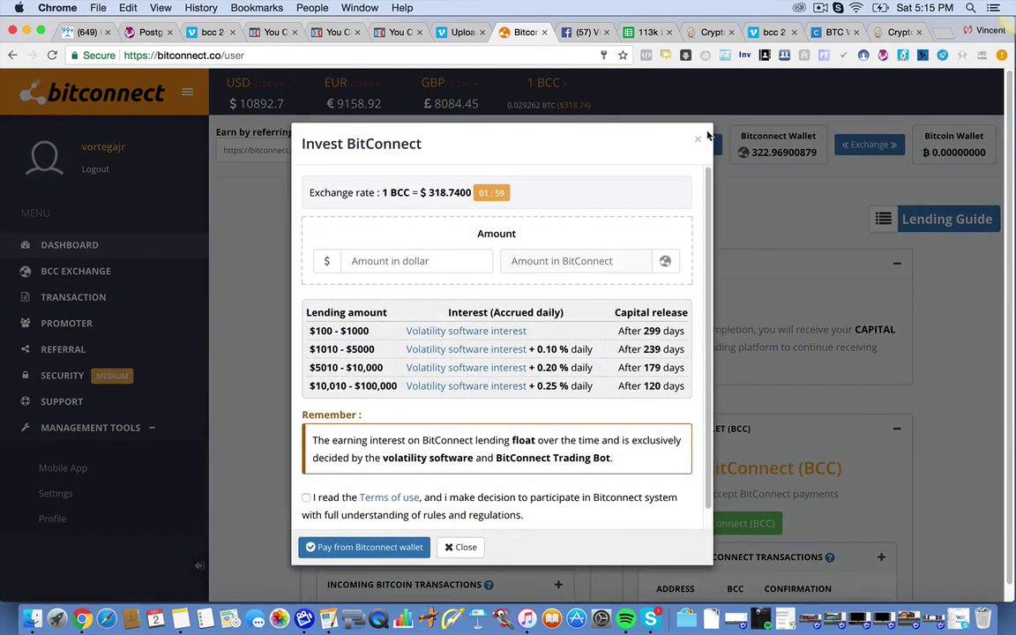
left_click(697, 139)
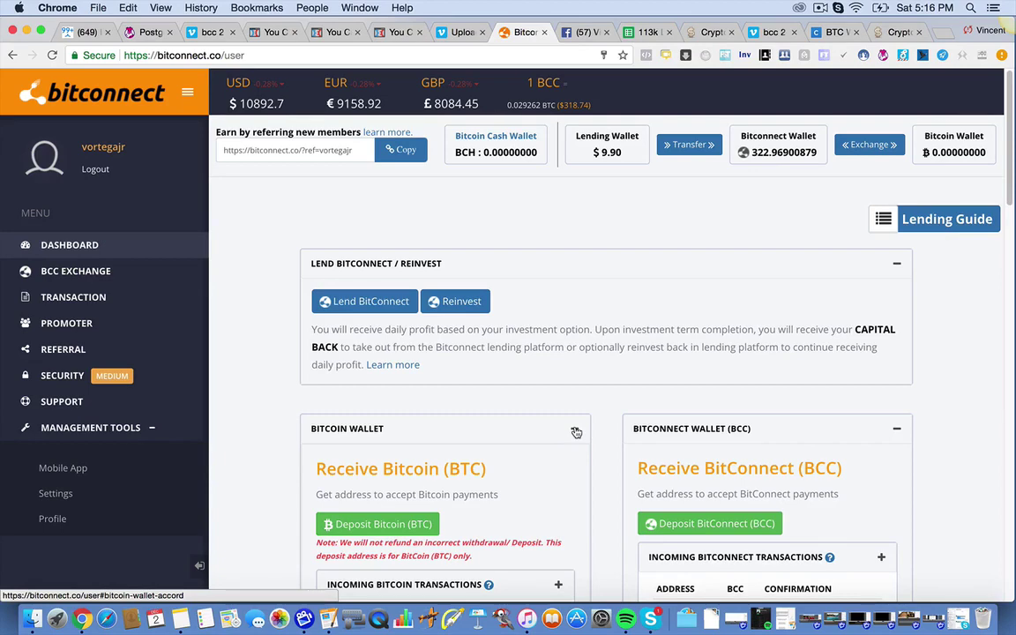
scroll(643, 422, "down", 3)
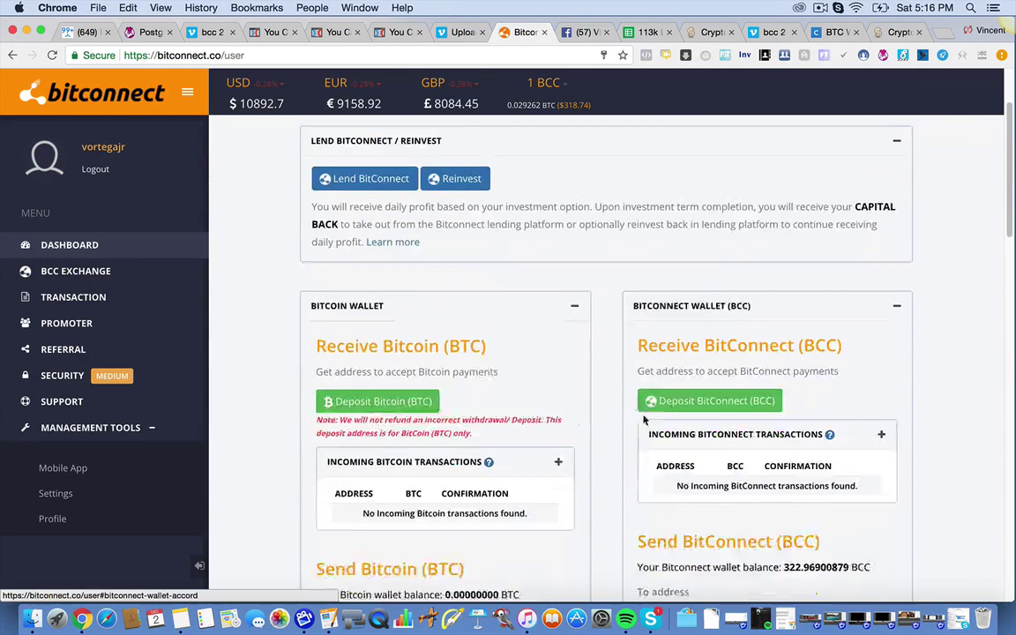
scroll(644, 421, "down", 2)
scroll(644, 421, "down", 3)
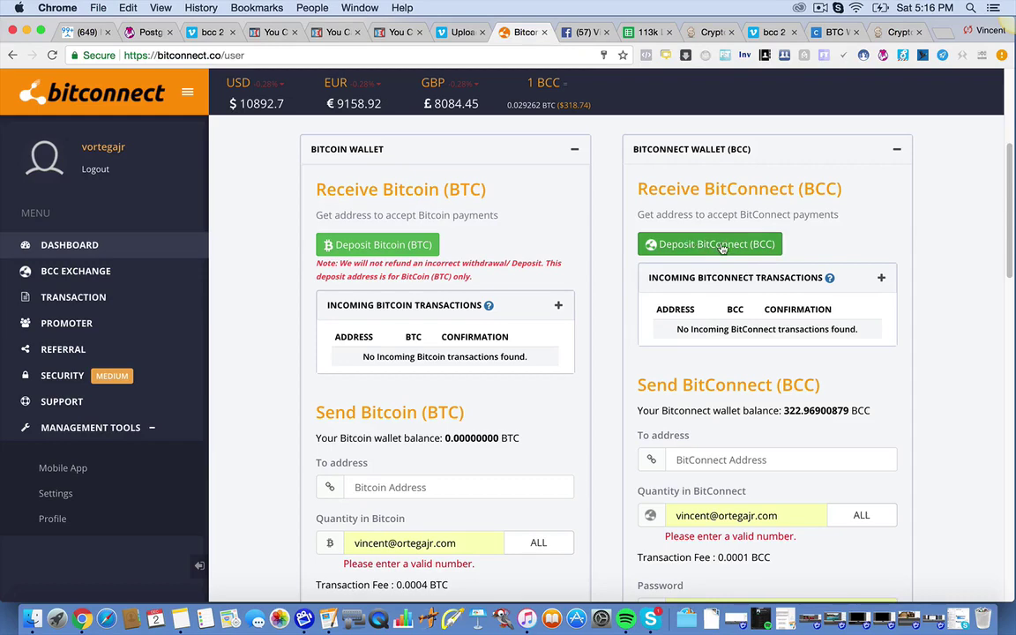
scroll(698, 197, "up", 2)
scroll(699, 198, "up", 3)
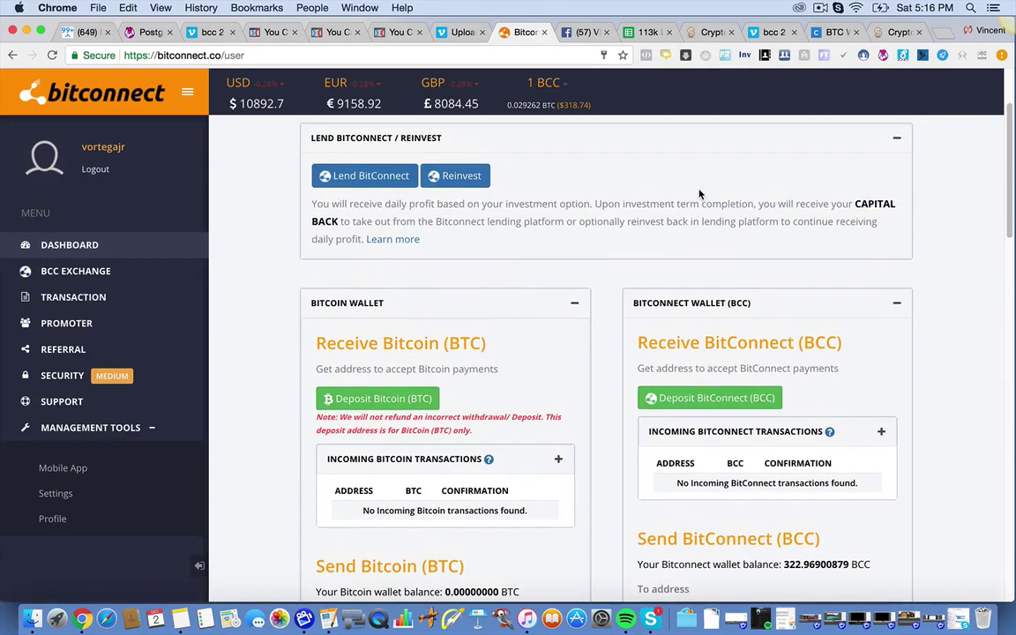
left_click(576, 304)
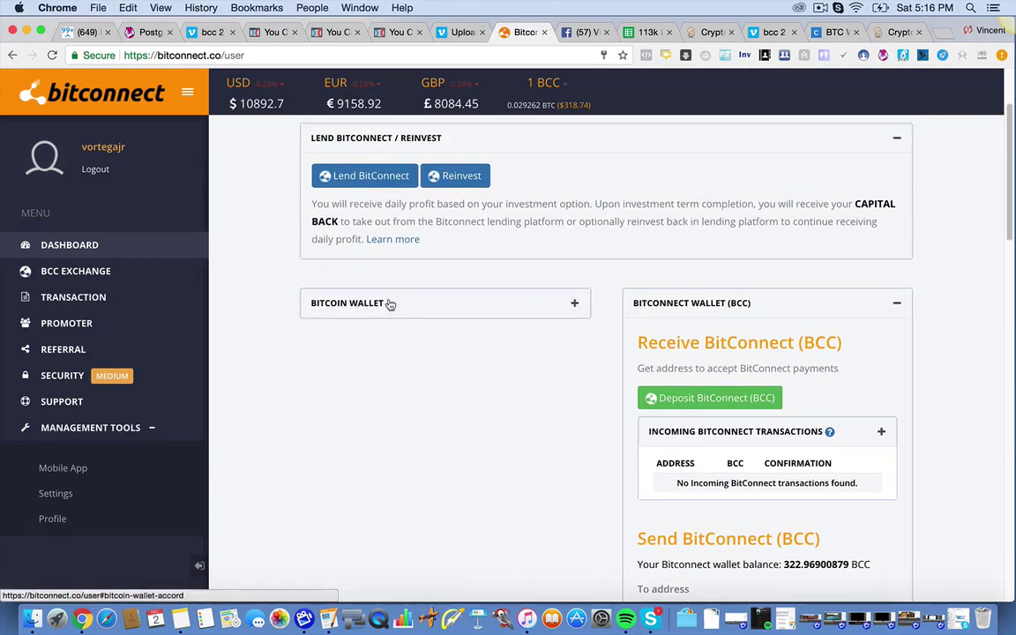
scroll(869, 345, "up", 3)
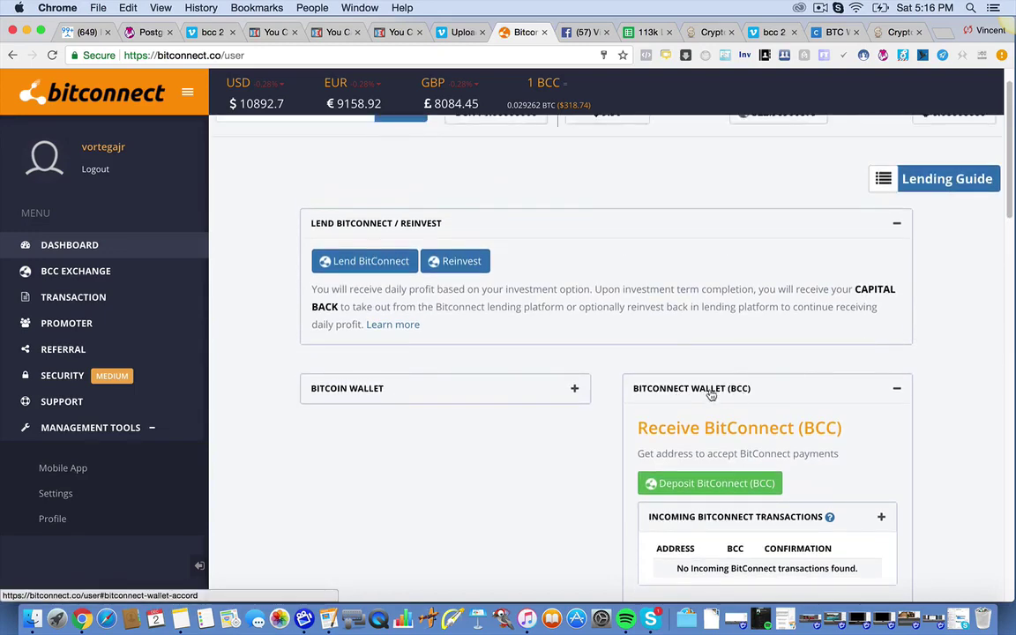
scroll(723, 399, "up", 1)
left_click(97, 247)
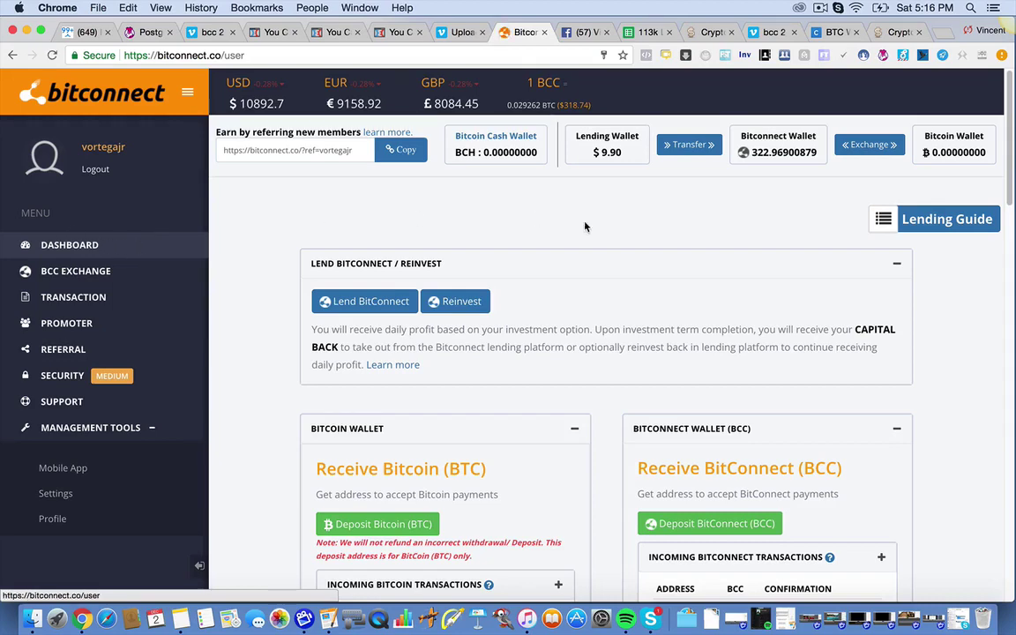
scroll(802, 280, "down", 2)
scroll(835, 264, "down", 2)
scroll(834, 265, "down", 1)
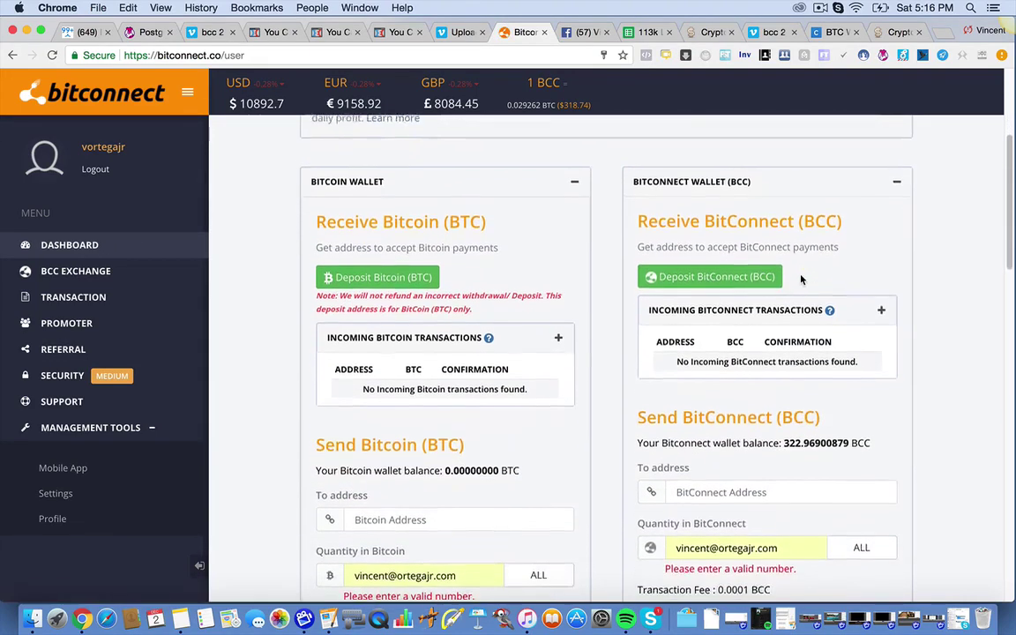
- View the BCC receiving address and QR code, then close it and check the recipient field
left_click(731, 256)
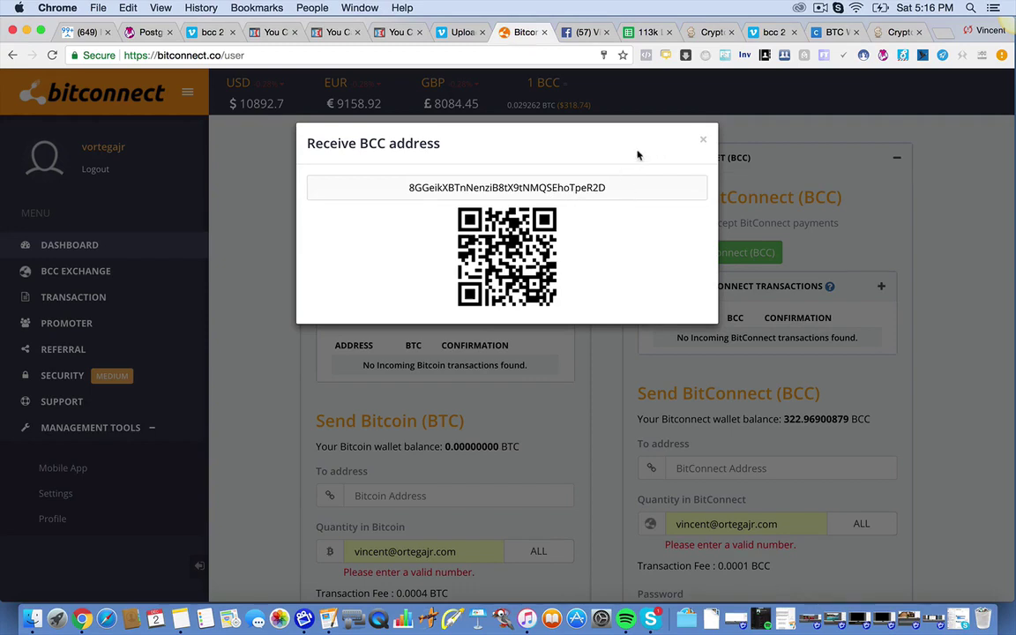
left_click(704, 140)
scroll(720, 229, "down", 2)
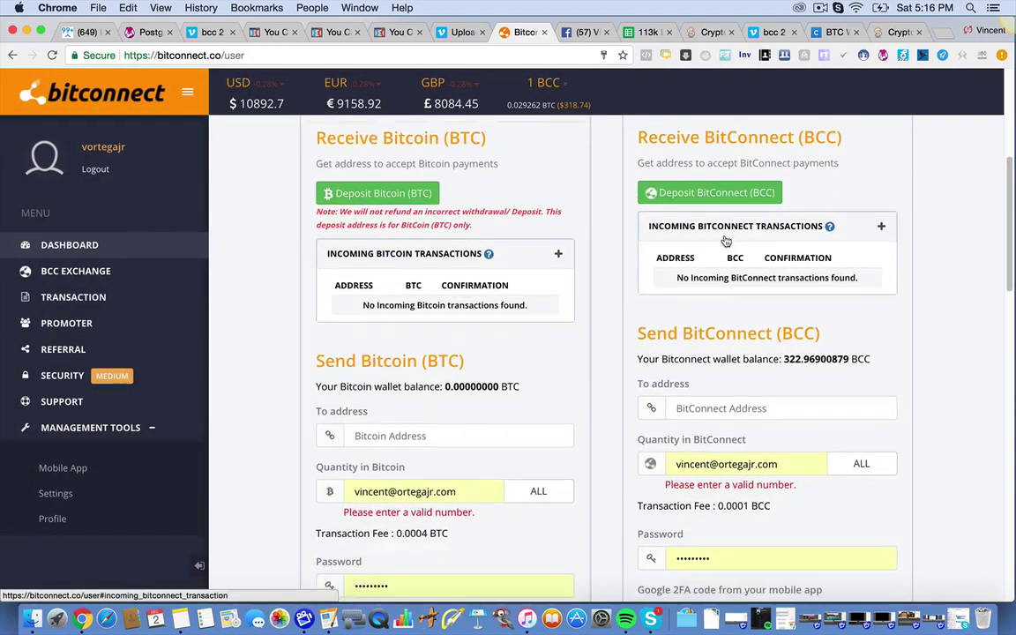
scroll(725, 291, "down", 2)
right_click(710, 340)
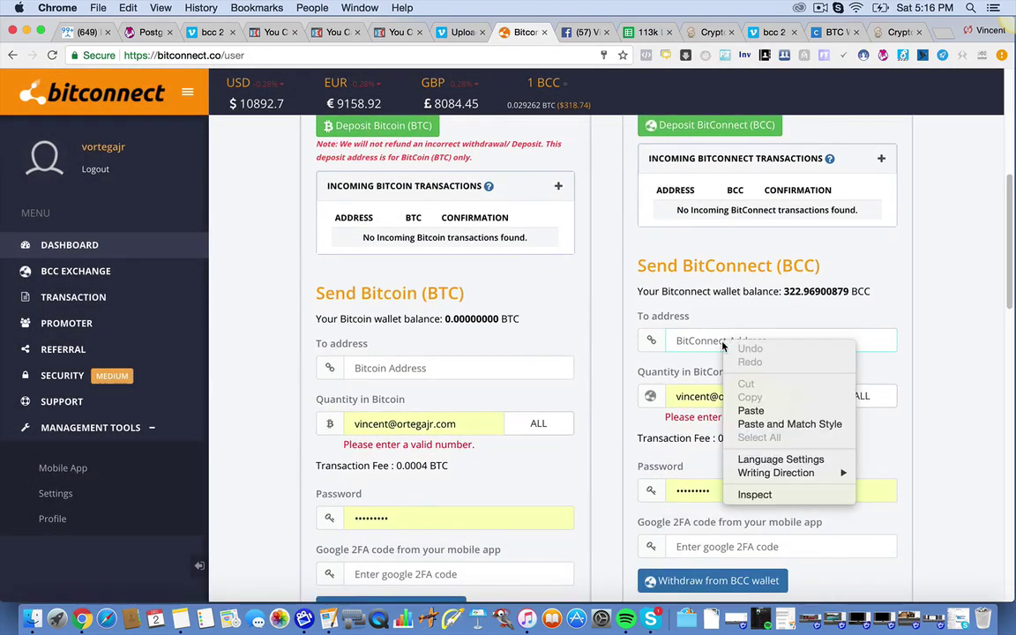
scroll(702, 280, "up", 5)
scroll(701, 281, "up", 1)
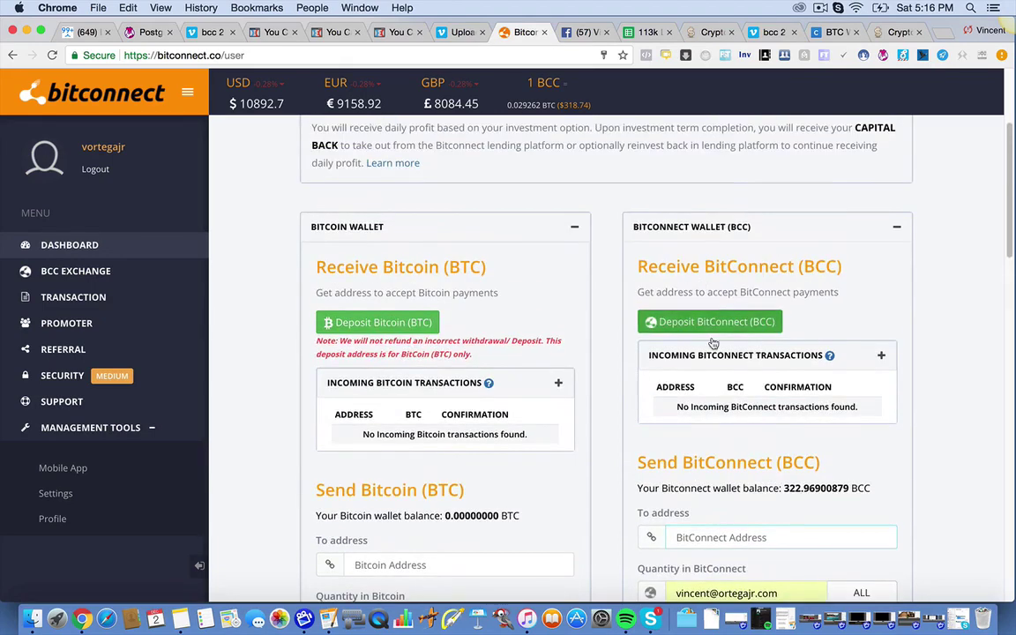
- Reopen the BCC receiving address and copy it to the clipboard
left_click(715, 322)
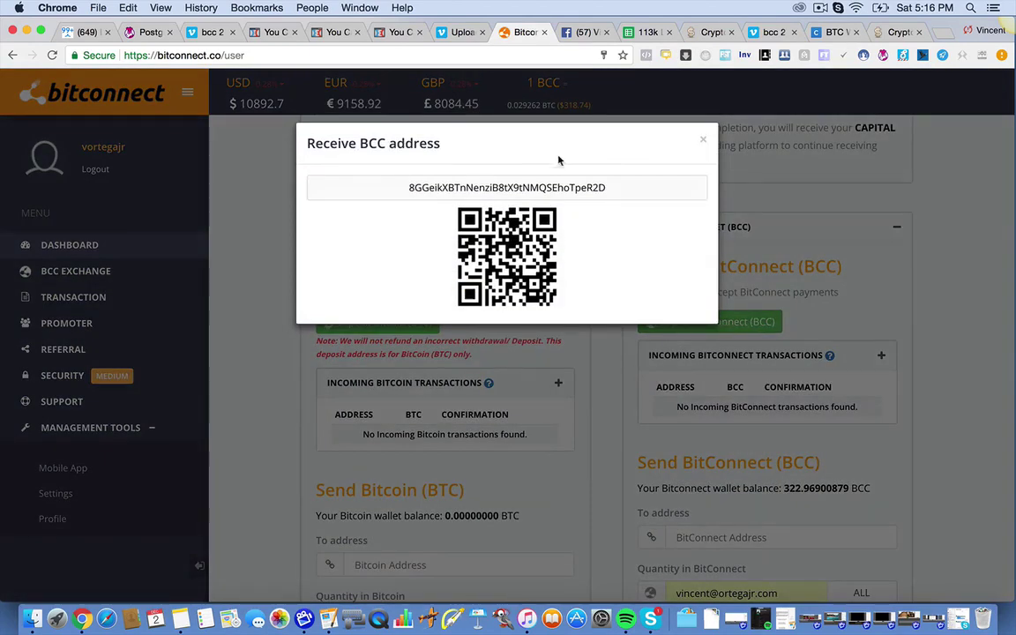
double_click(494, 187)
right_click(544, 192)
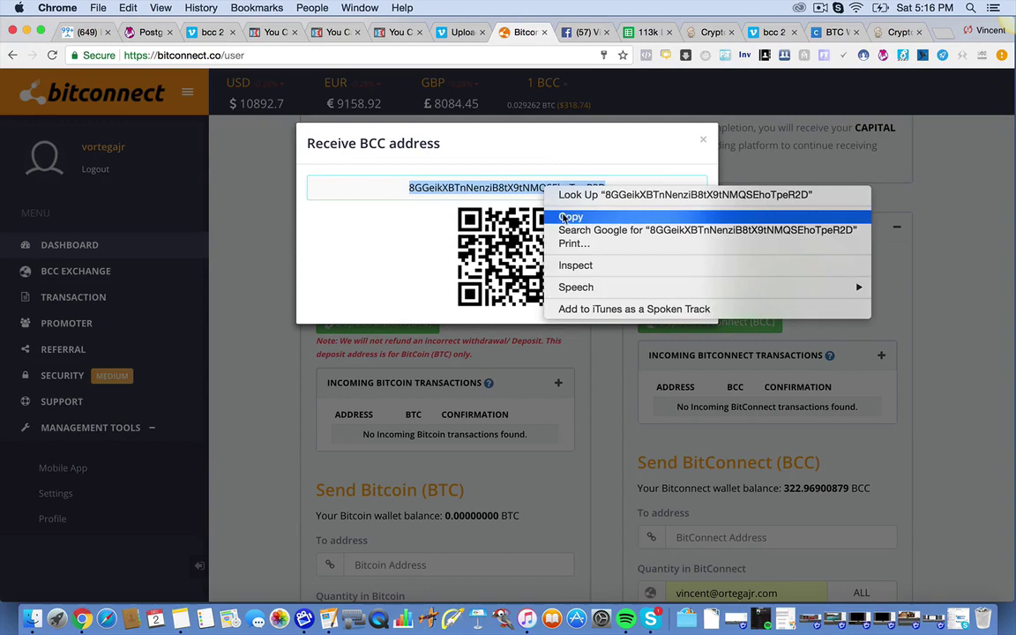
left_click(582, 216)
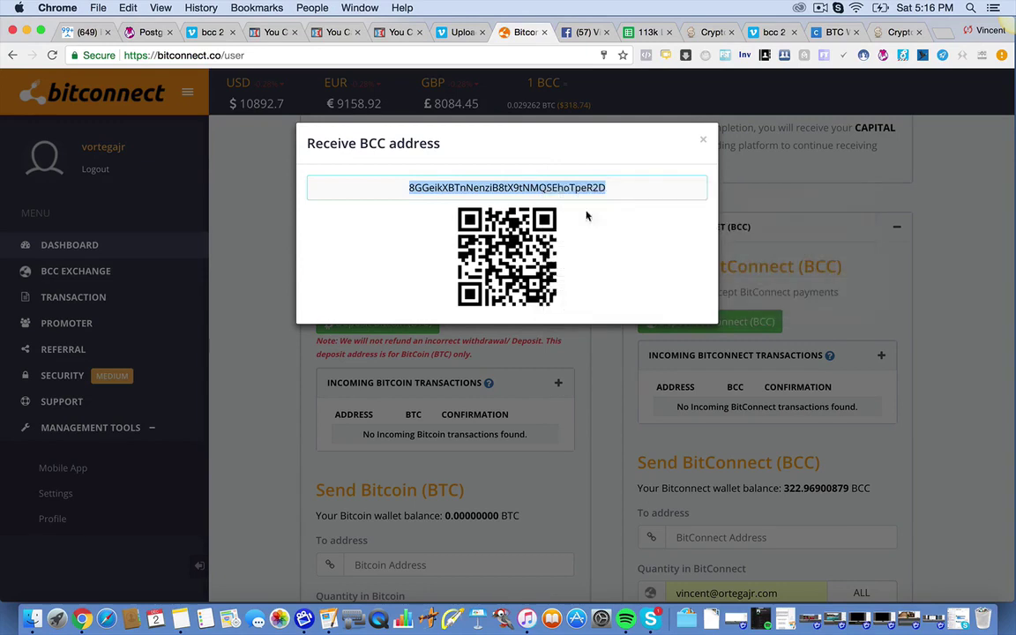
- Paste the copied address into the BCC To address field and clear the stray email from Quantity
left_click(705, 144)
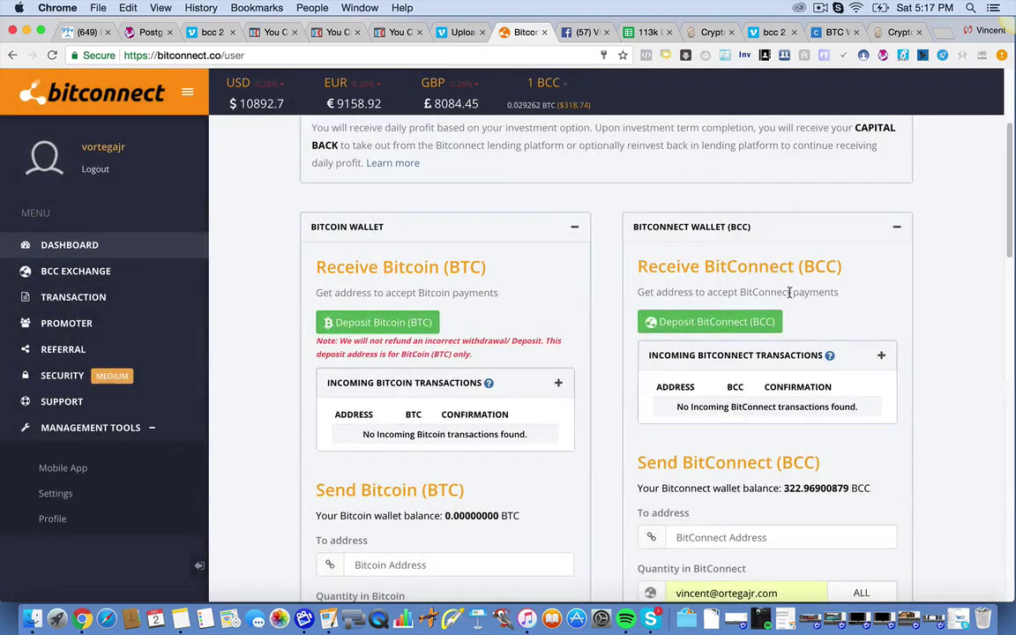
scroll(821, 304, "down", 3)
scroll(821, 303, "down", 2)
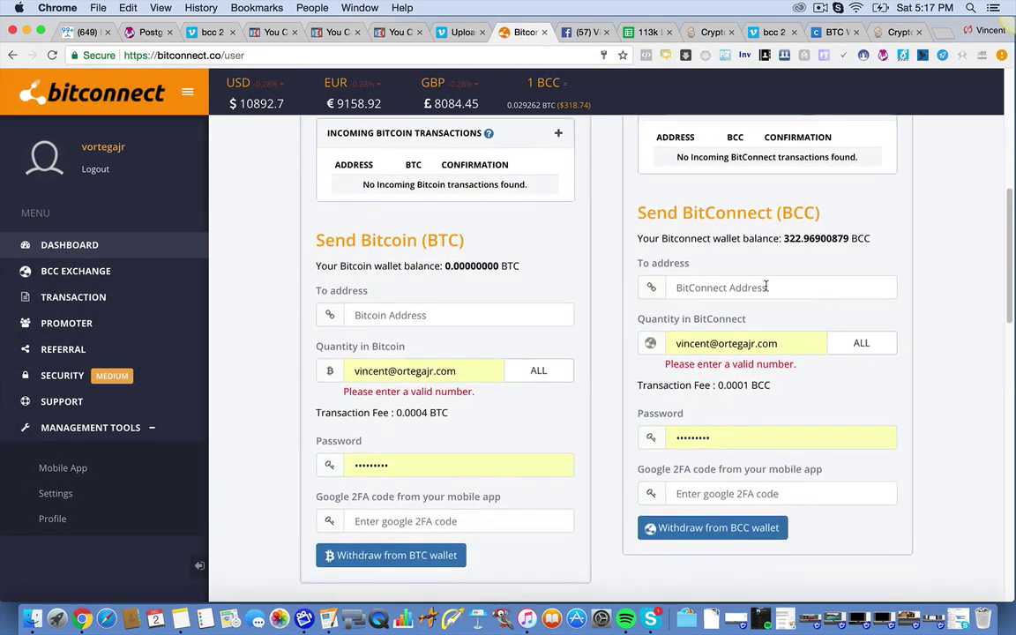
left_click(758, 287)
right_click(741, 287)
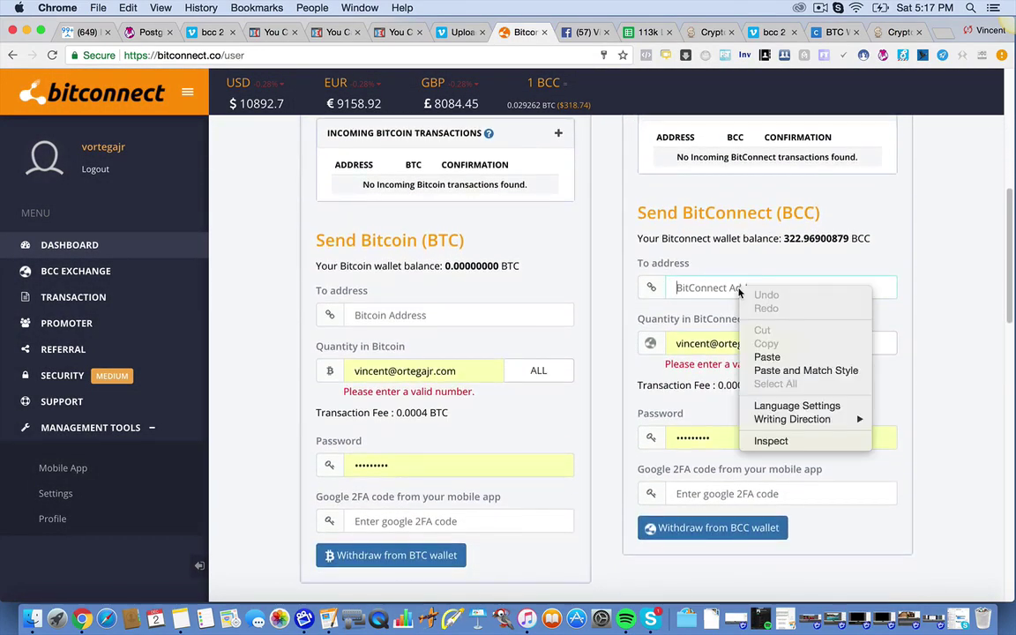
left_click(785, 359)
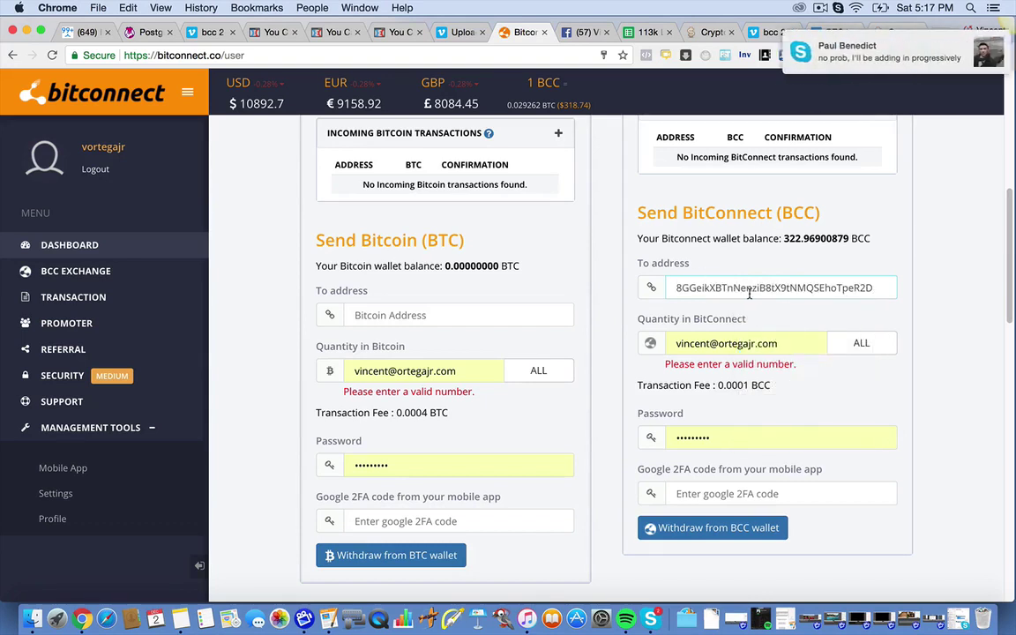
triple_click(757, 344)
key("BackSpace")
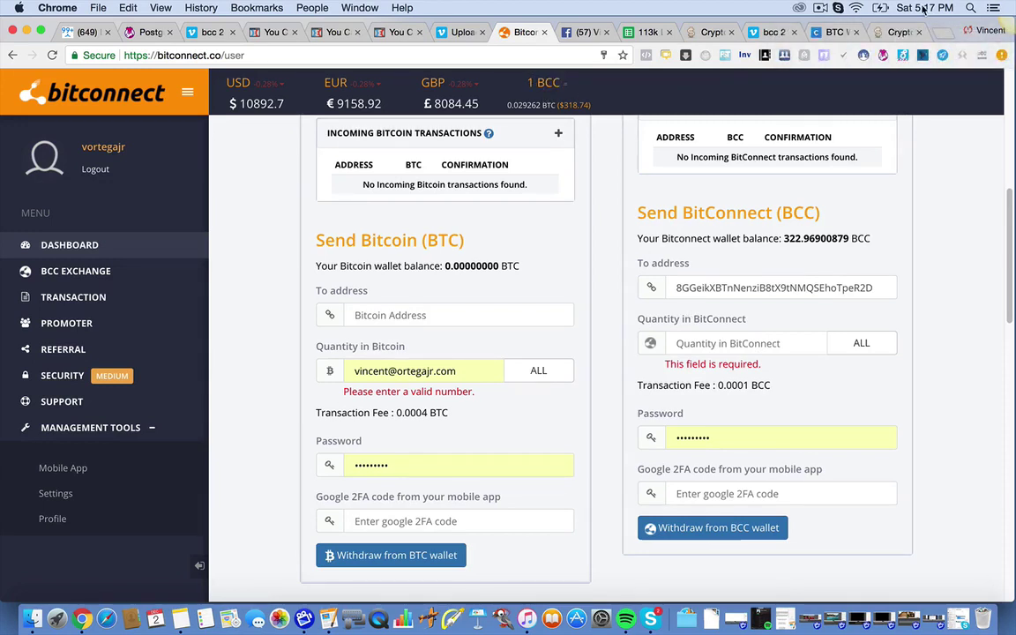
- Launch Calculator from Spotlight and begin entering the dividend, mistyping 10100
key("super+space")
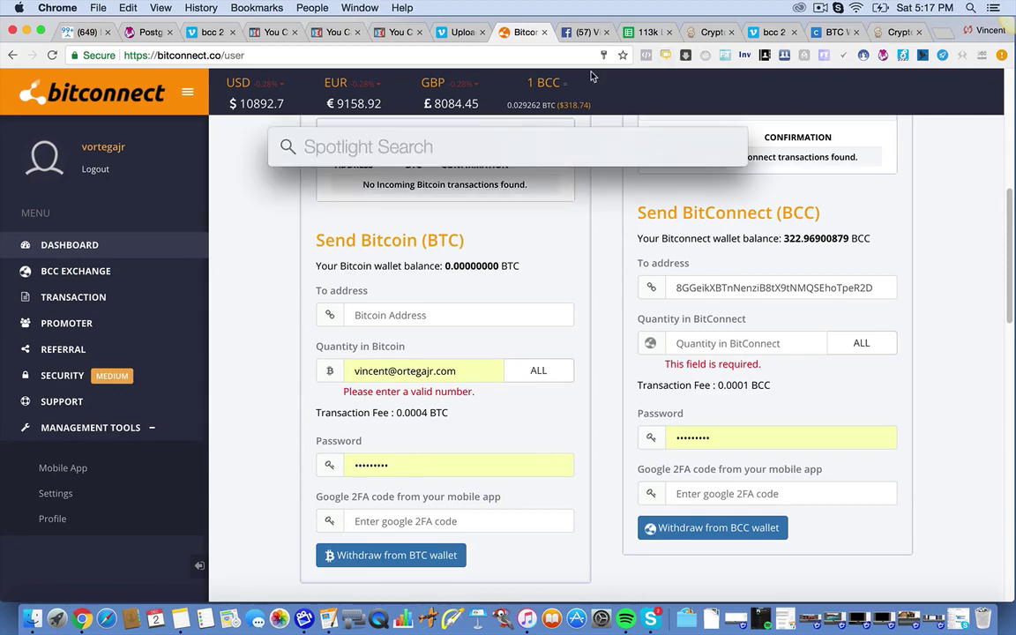
type("ca")
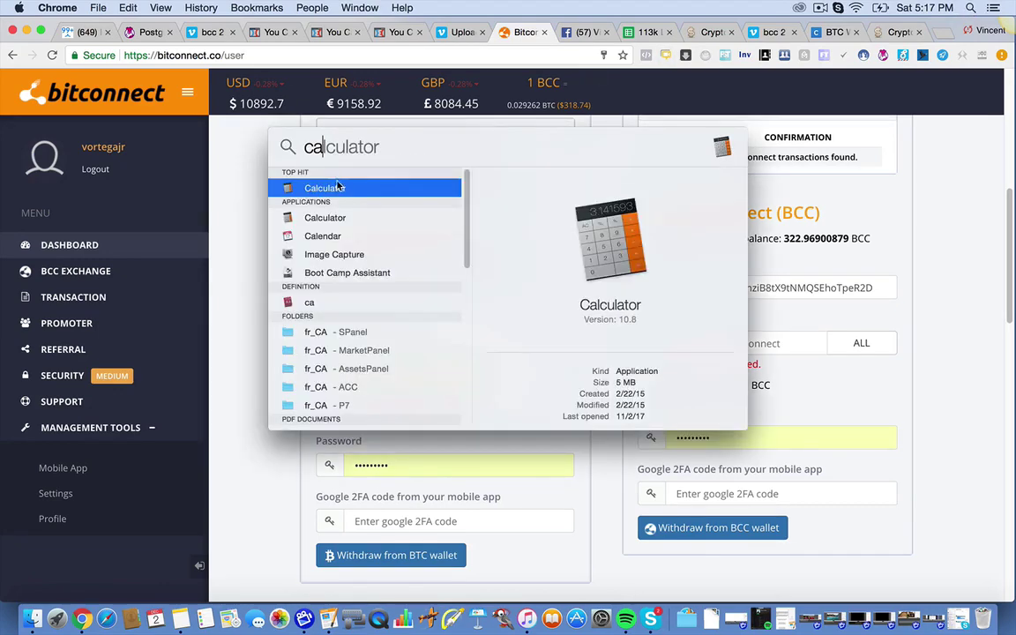
key("Return")
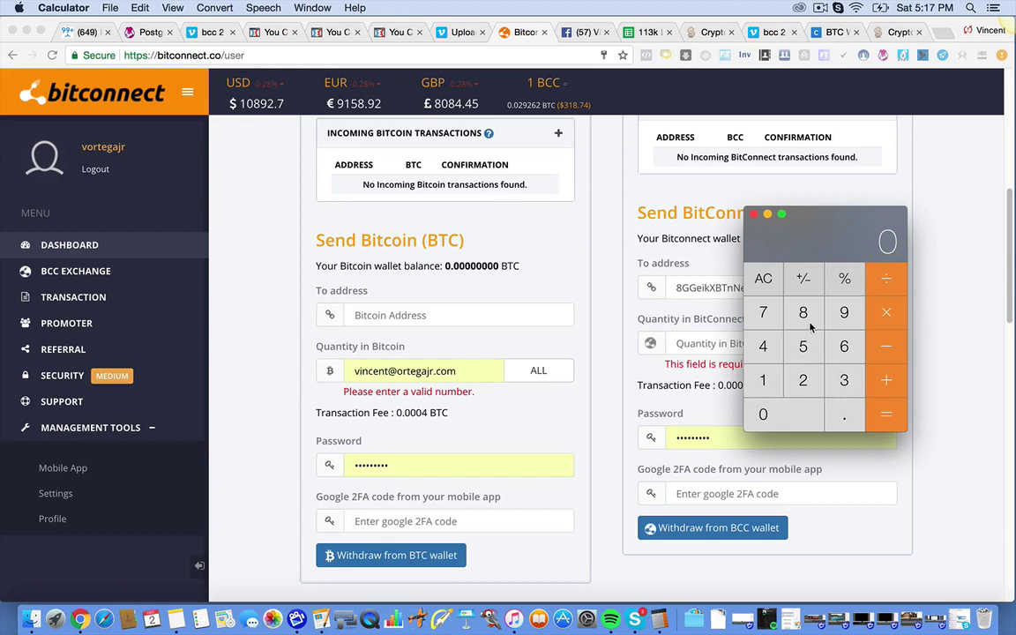
left_click(770, 389)
left_click(763, 413)
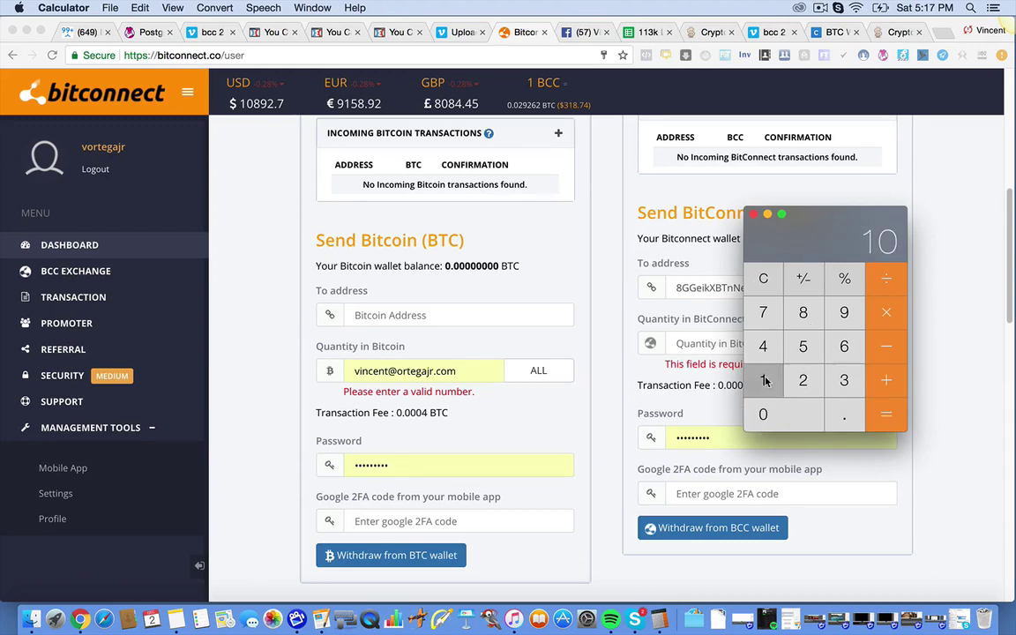
left_click(766, 380)
left_click(764, 411)
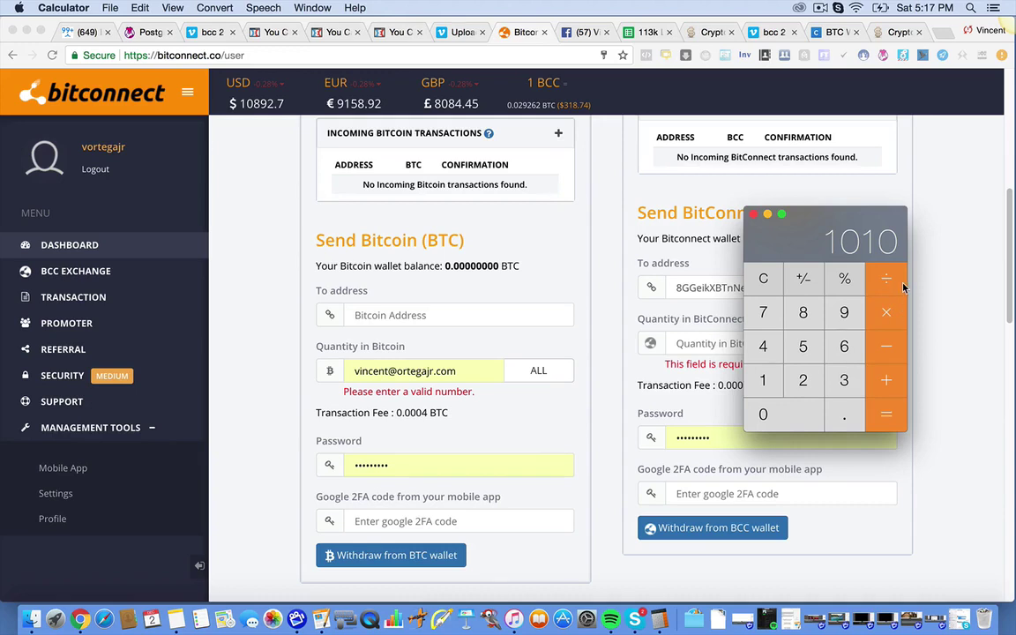
left_click(788, 414)
- Clear the entry and compute 10010 ÷ 318, giving 31.47798742138365
left_click(770, 277)
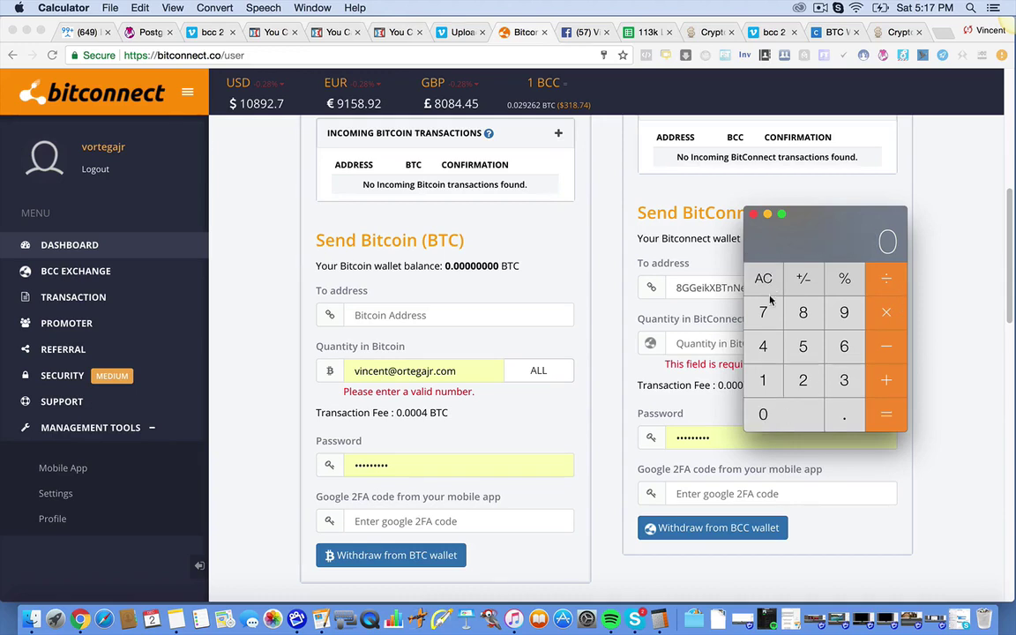
left_click(764, 380)
left_click(784, 425)
left_click(773, 414)
left_click(763, 380)
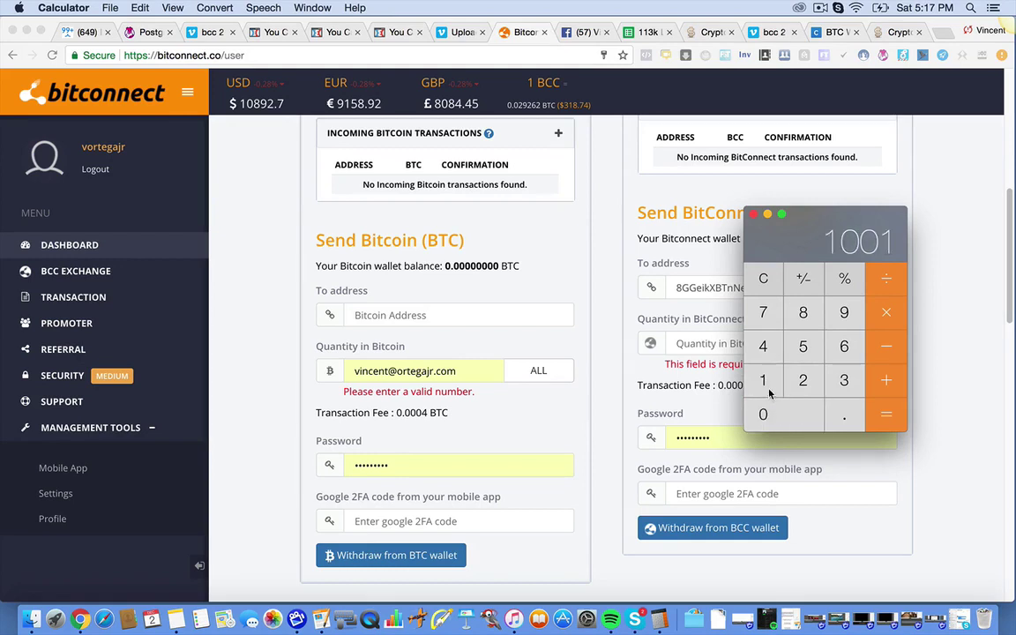
left_click(773, 412)
left_click(886, 281)
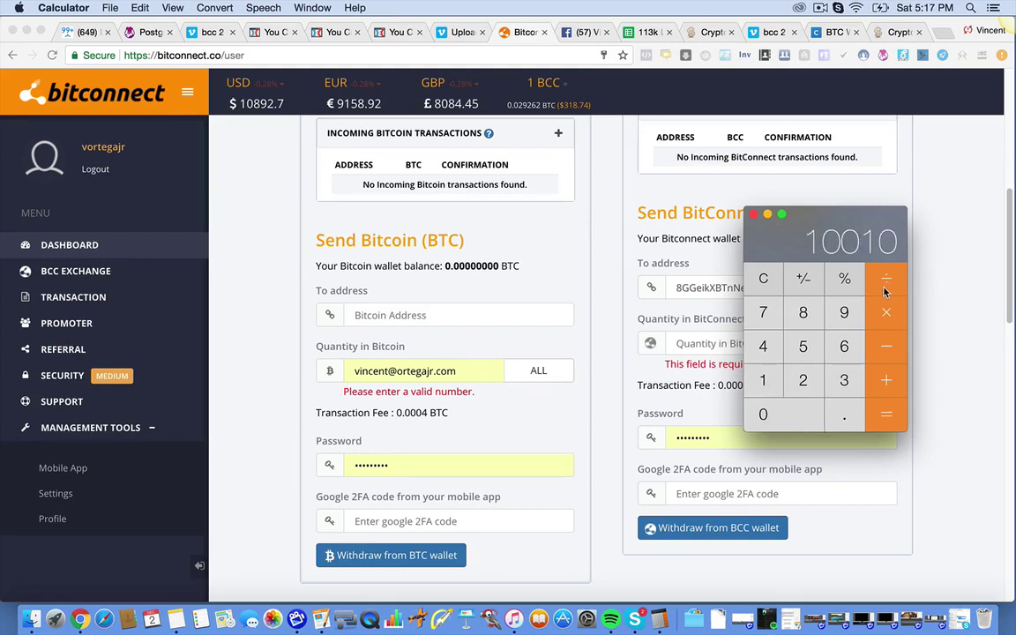
left_click(845, 379)
left_click(763, 380)
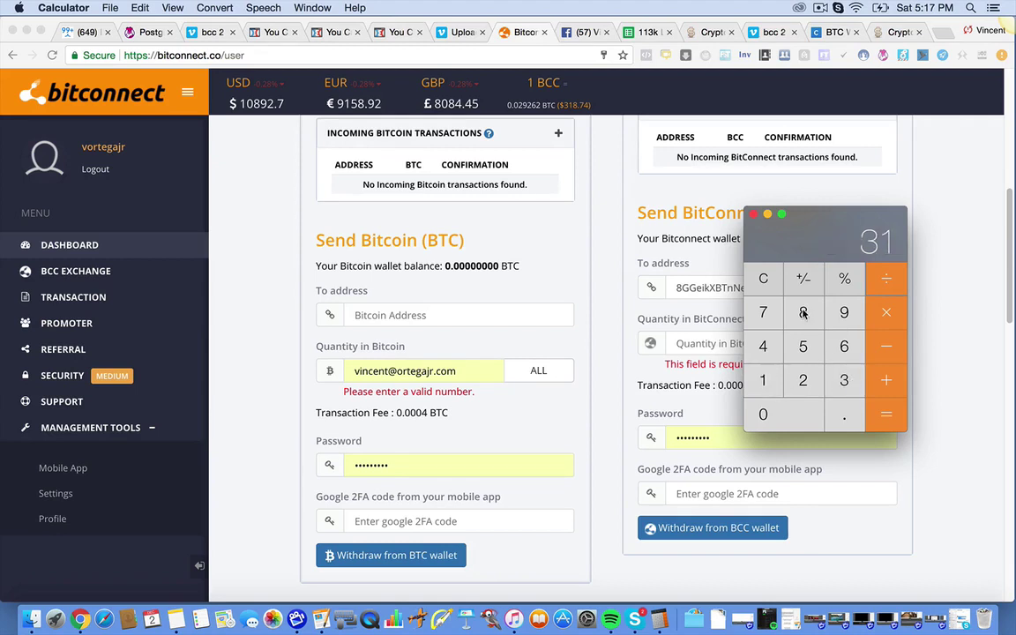
left_click(804, 313)
left_click(887, 414)
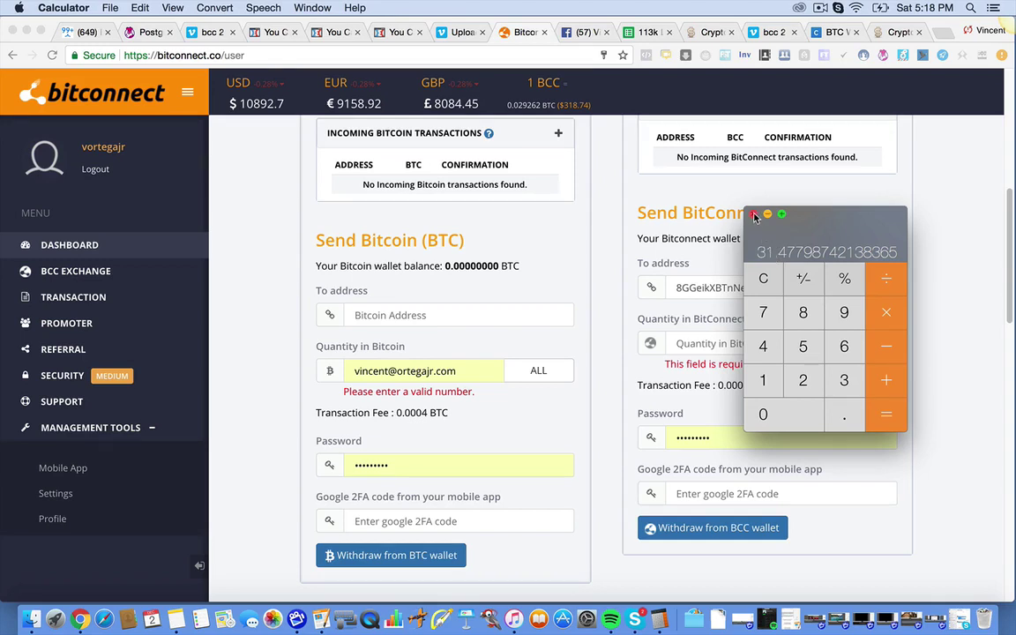
- Quit Calculator, glance at the Facebook tab, and return to the BitConnect tab
key("super+q")
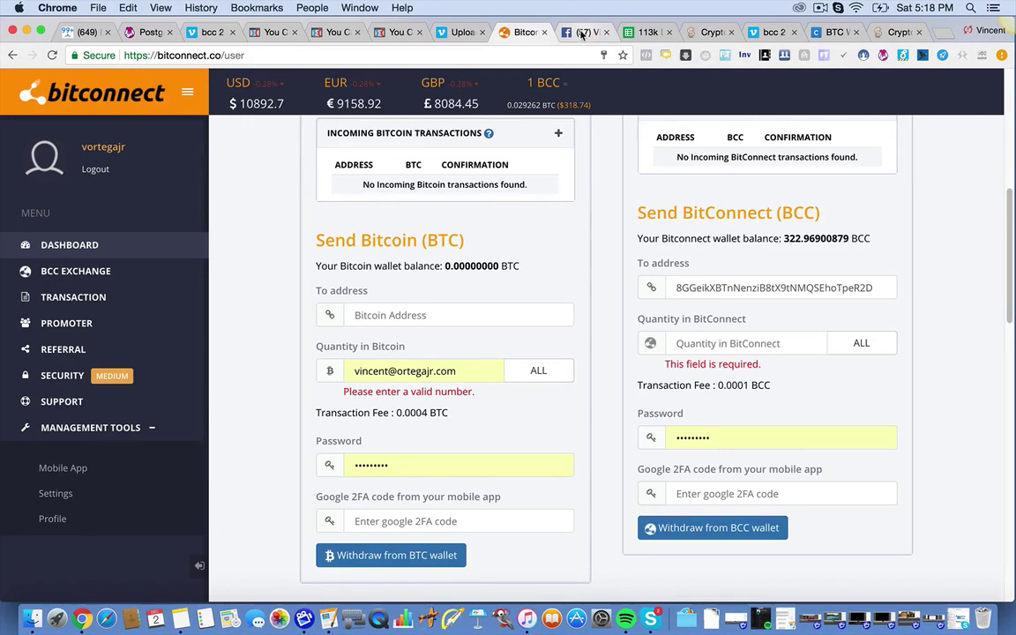
left_click(582, 33)
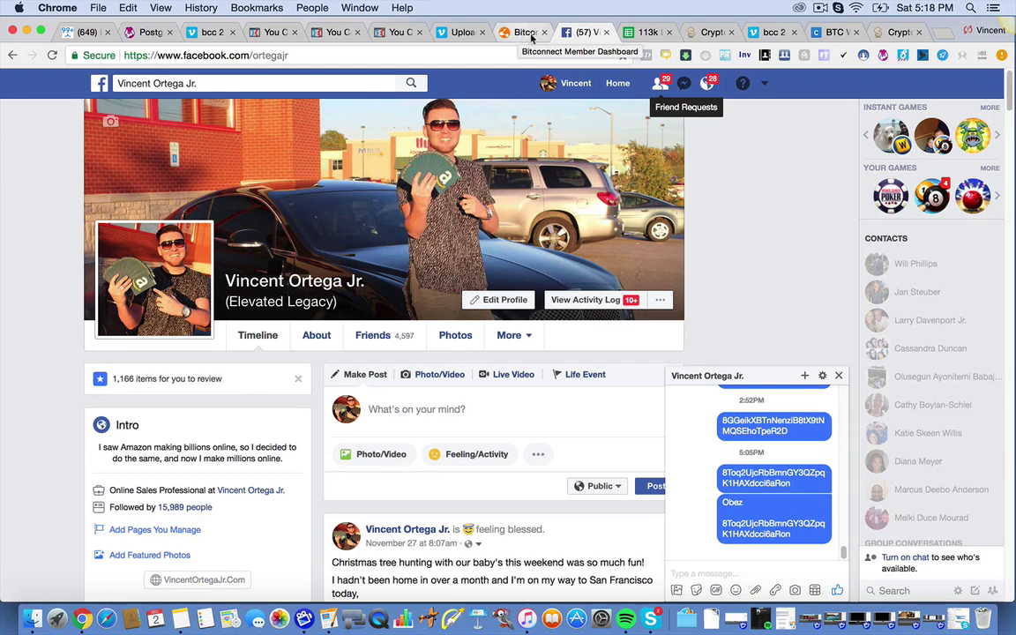
left_click(520, 33)
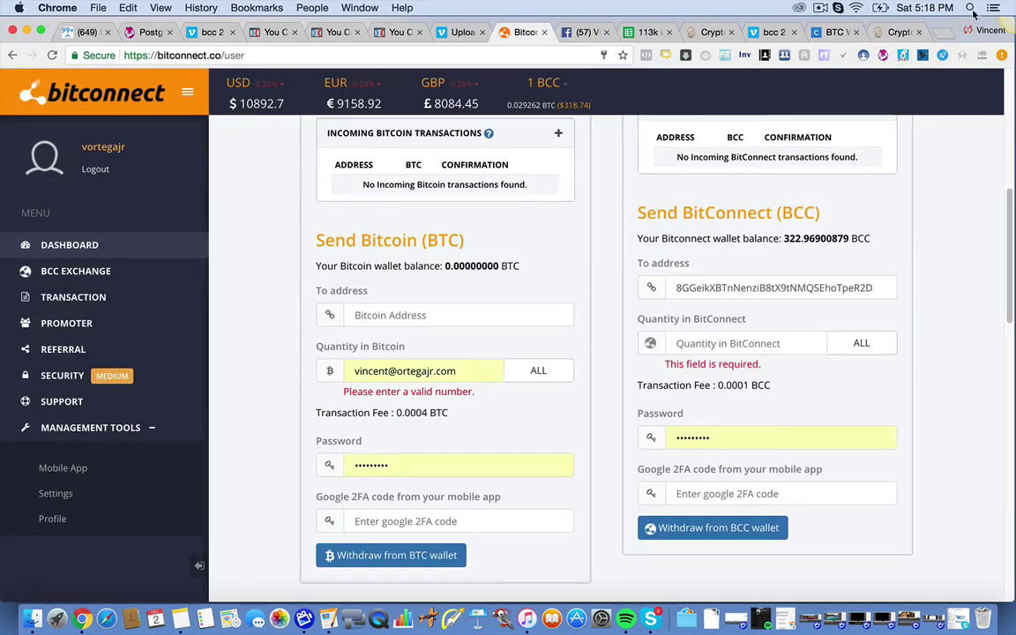
key("super+space")
type("ca")
key("Return")
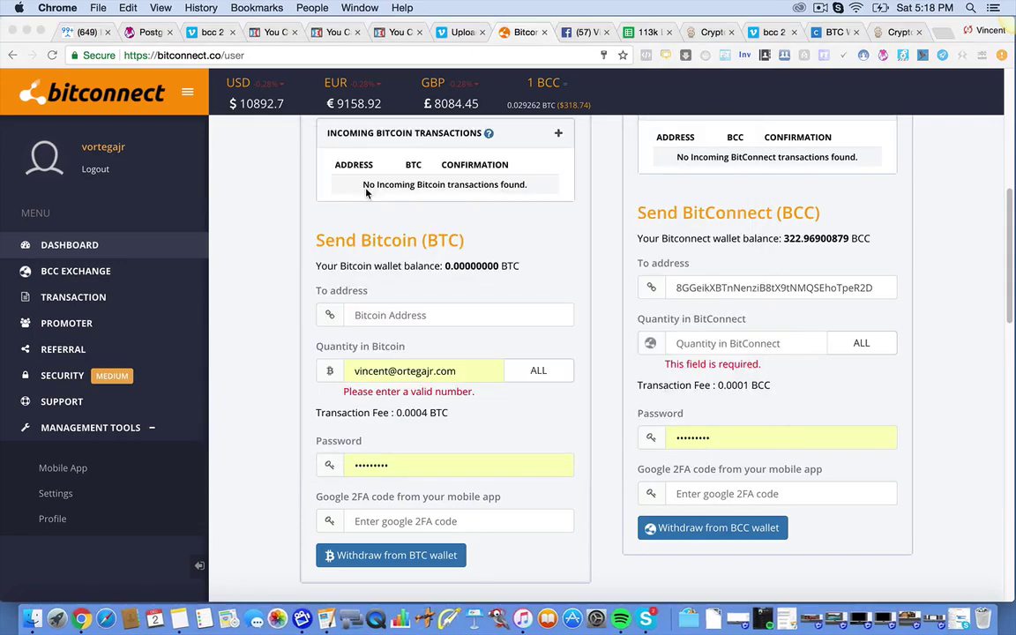
left_click_drag(813, 227, 812, 200)
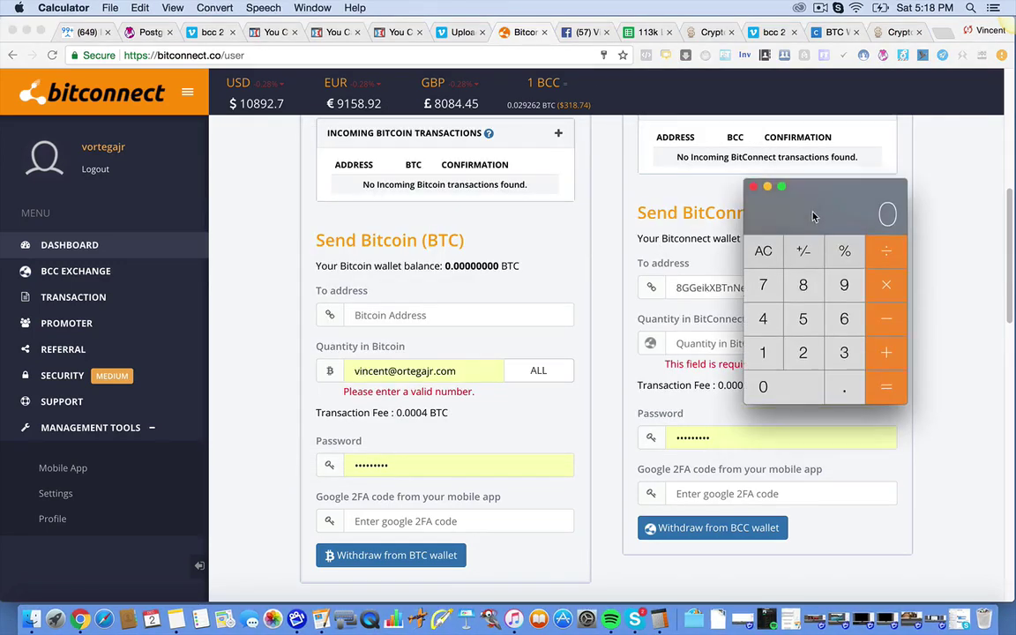
left_click(762, 355)
left_click(771, 385)
left_click(764, 355)
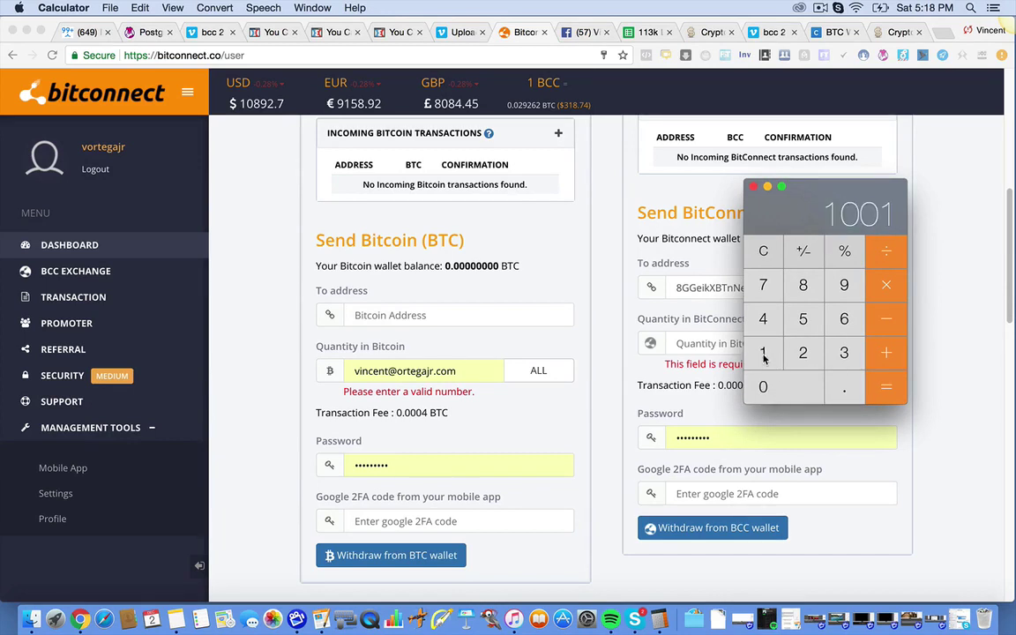
left_click(774, 385)
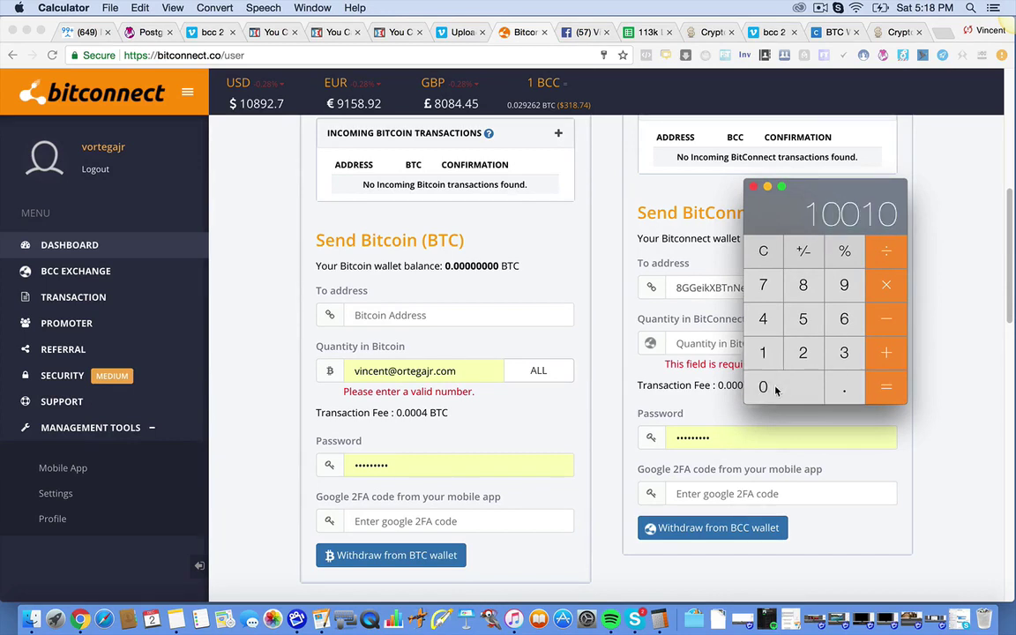
left_click(891, 255)
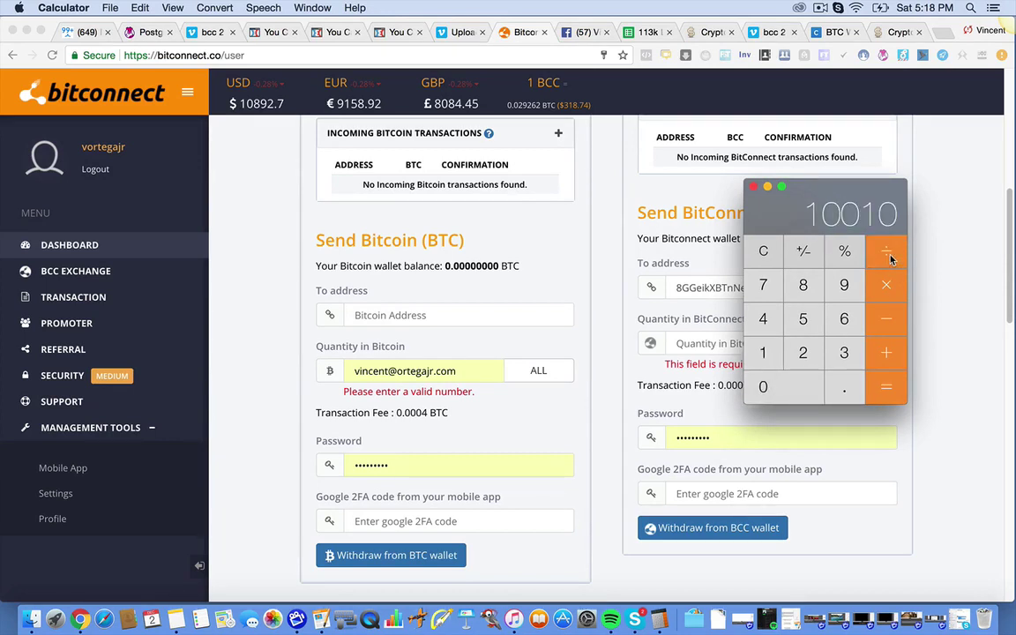
left_click(846, 357)
left_click(765, 354)
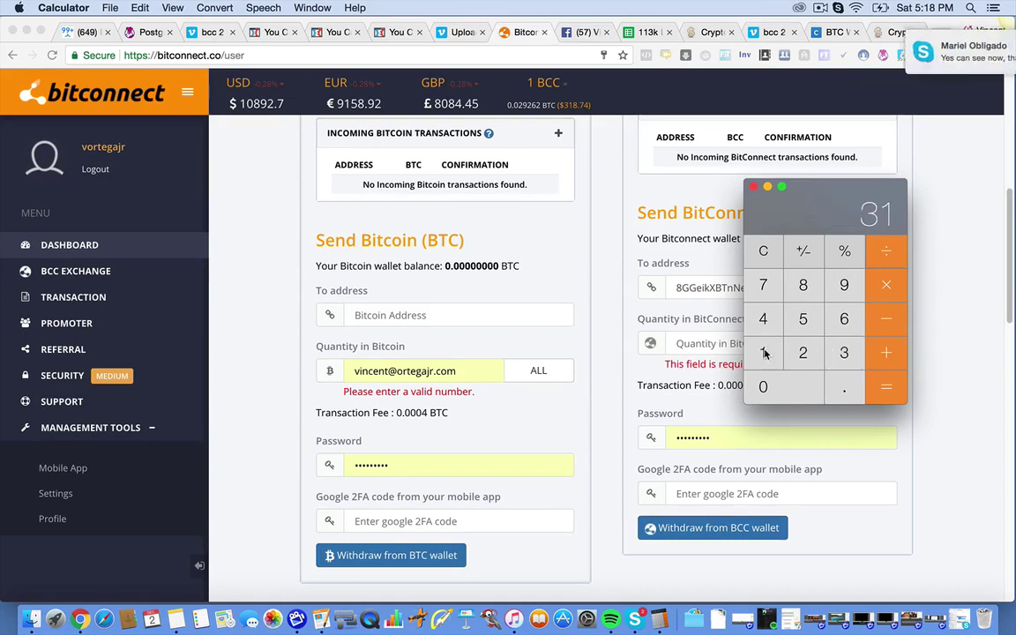
left_click(804, 286)
left_click(885, 377)
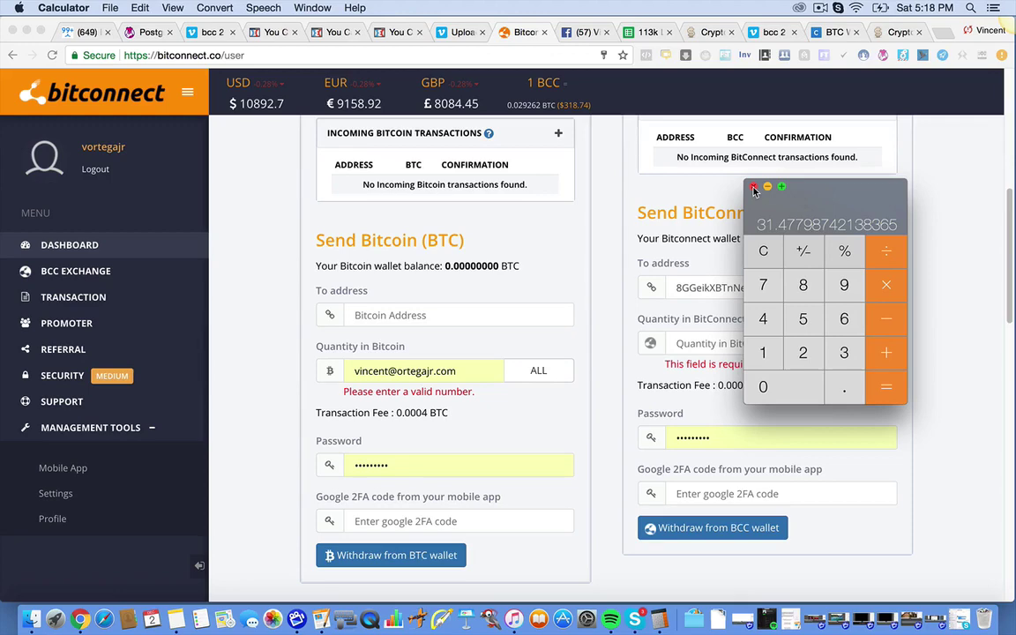
left_click(754, 188)
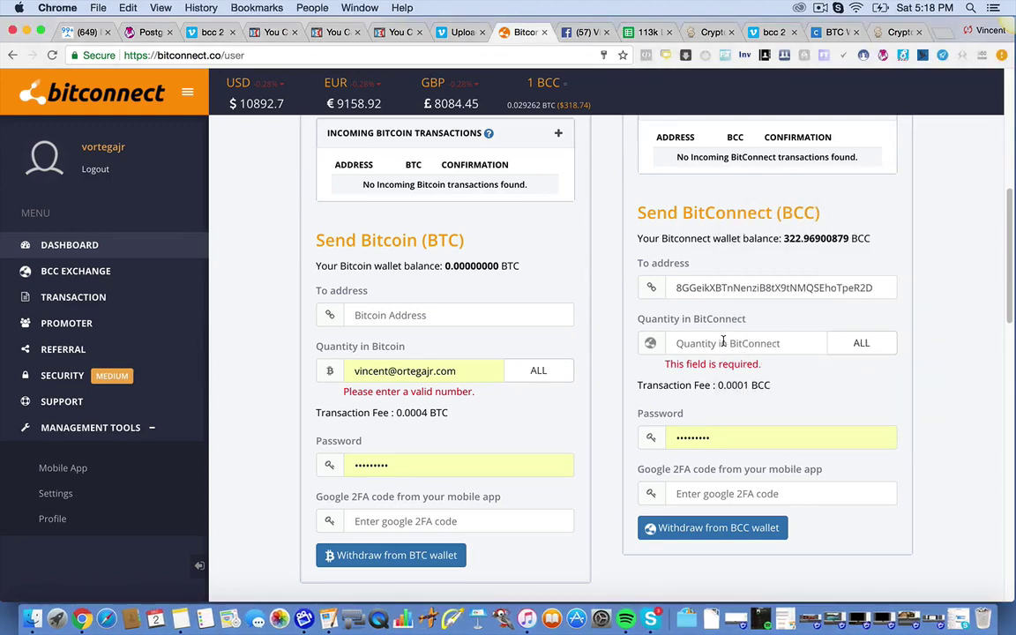
- Copy the wallet address from the last Messenger message and resend it to the friend
left_click(577, 32)
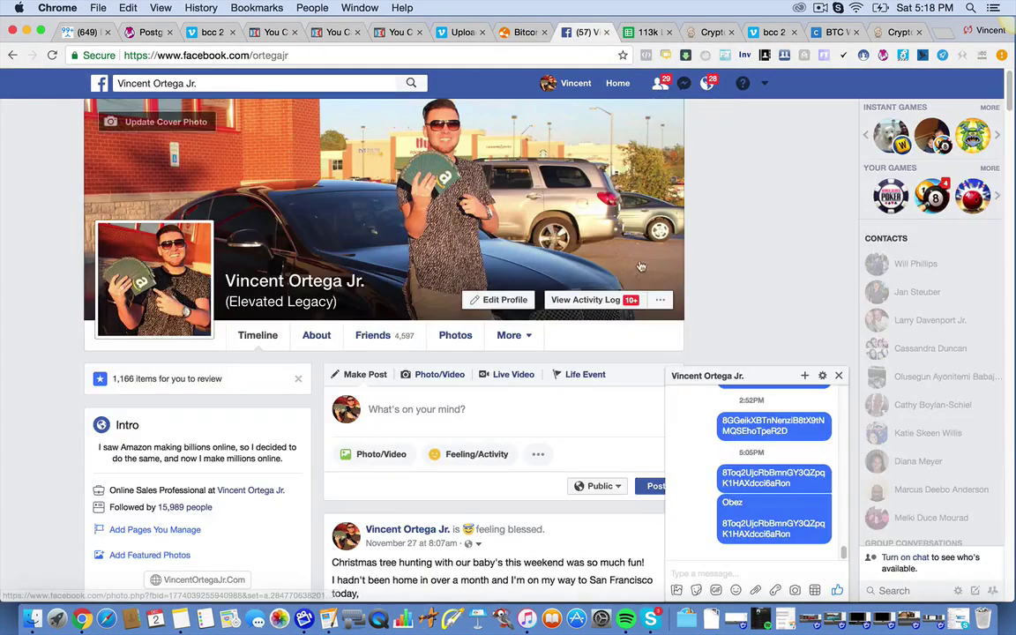
mouse_move(772, 520)
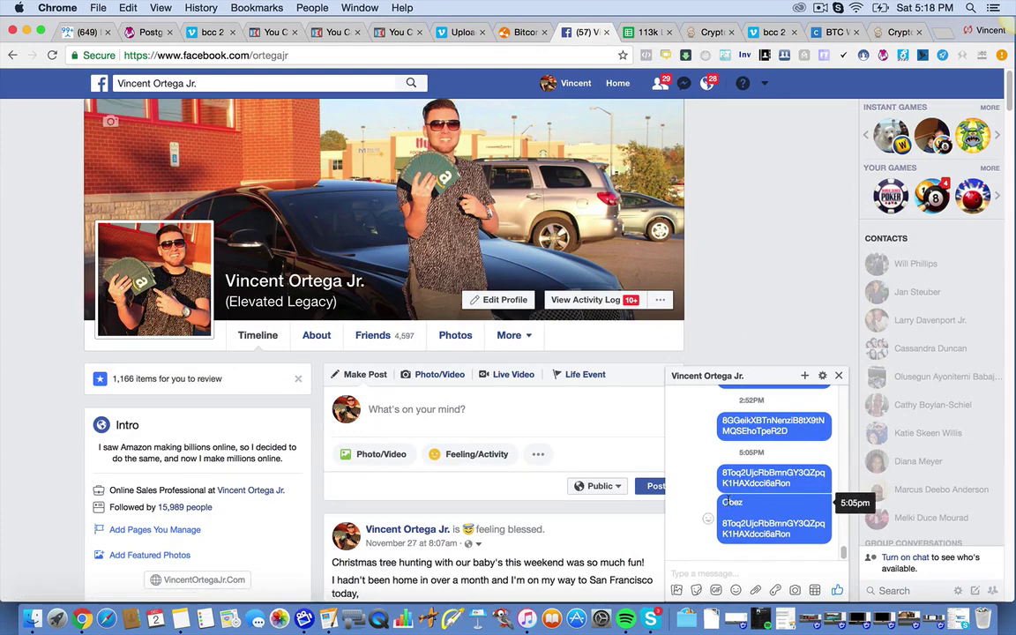
left_click(725, 521)
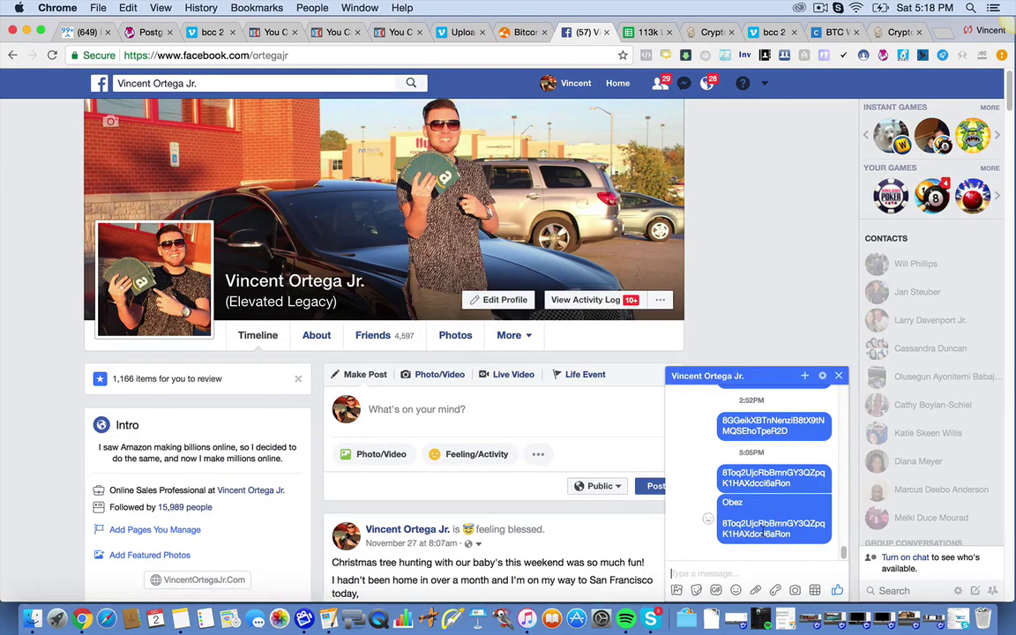
left_click_drag(791, 534, 725, 526)
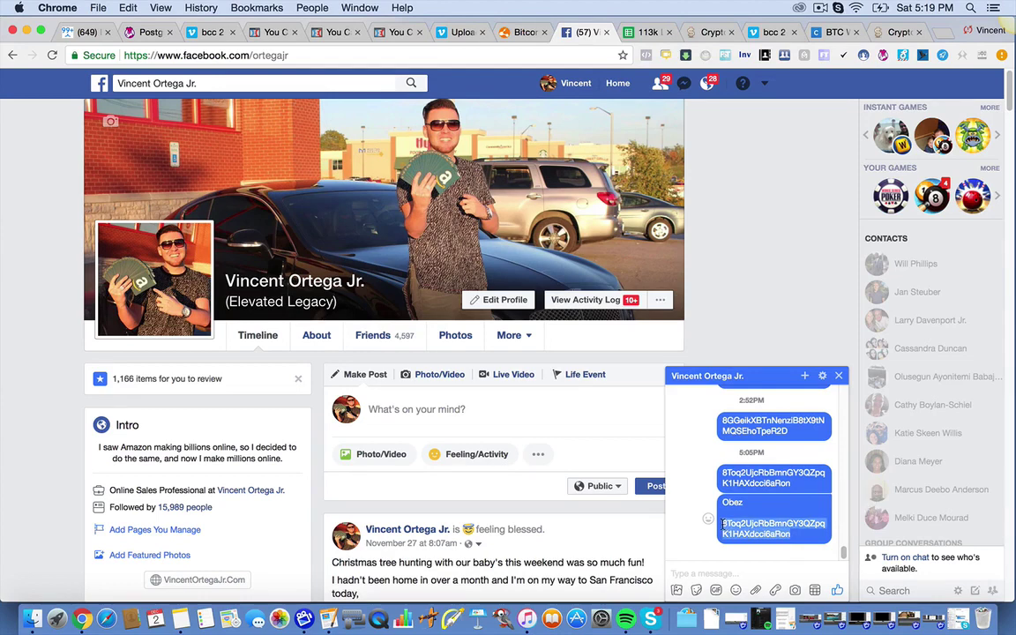
right_click(737, 528)
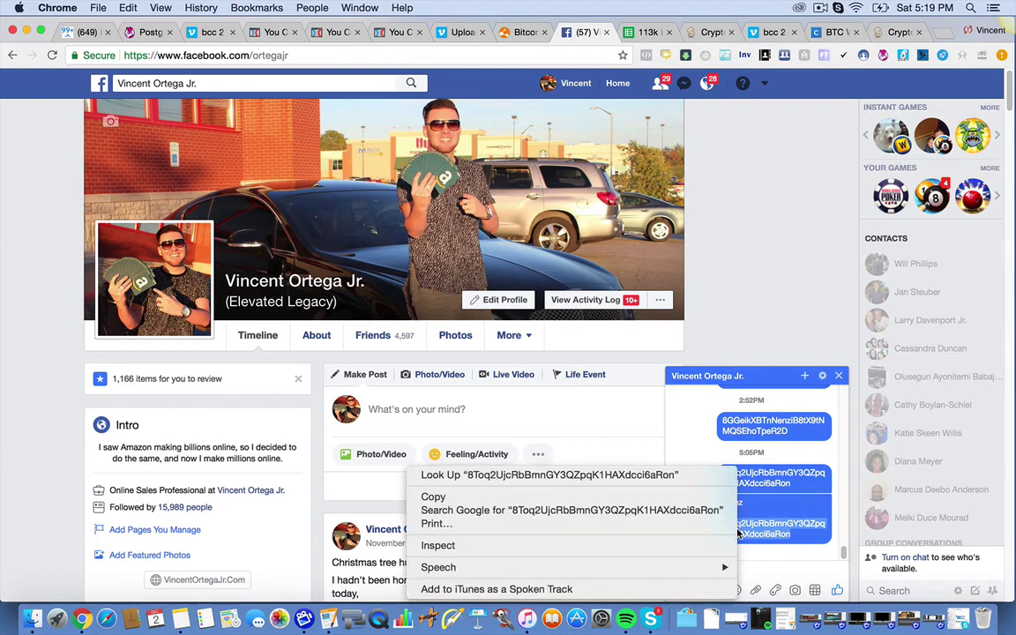
left_click(669, 499)
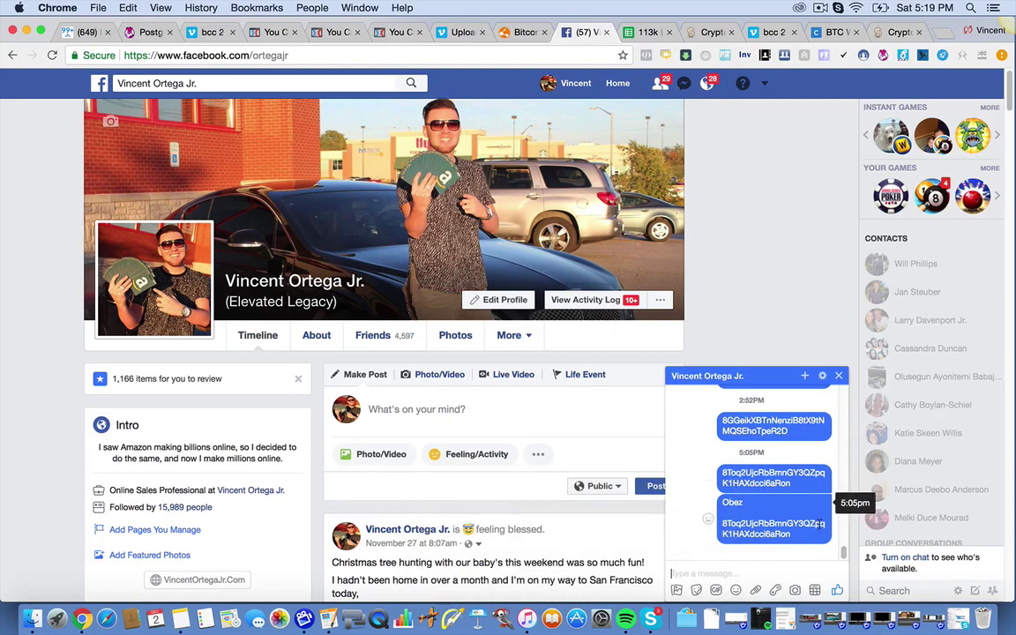
left_click(743, 569)
key("super+v")
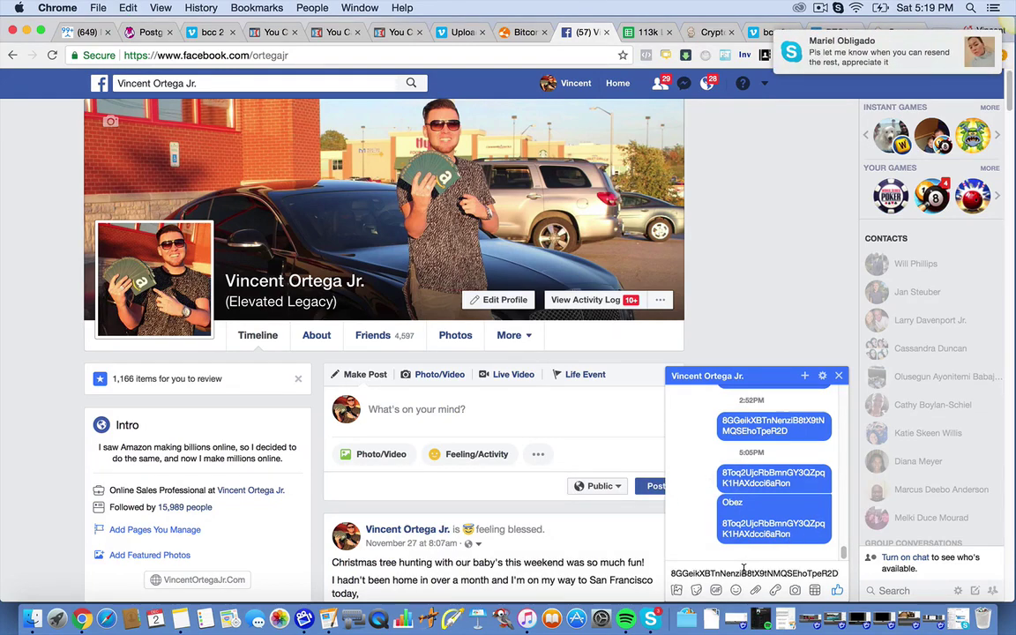
key("Return")
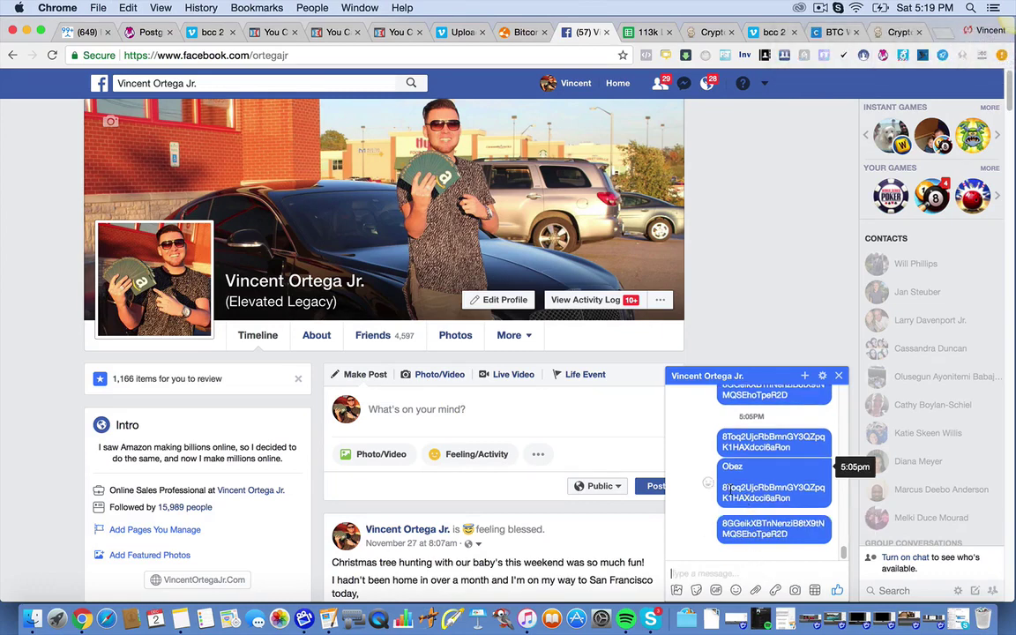
- Copy the second wallet address from an earlier message and send it too
mouse_move(774, 483)
left_click_drag(781, 505, 723, 487)
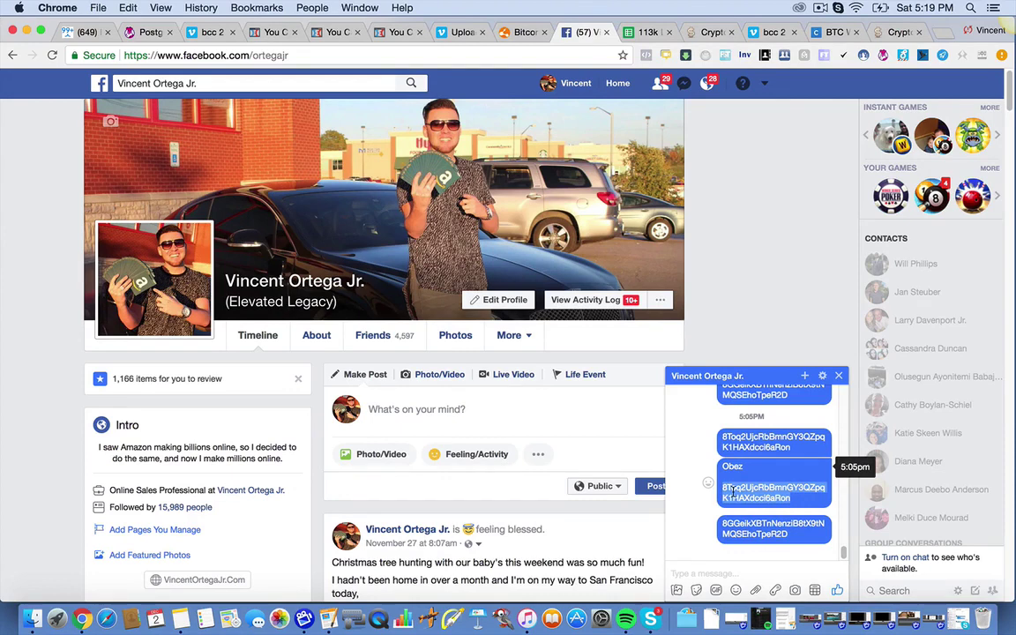
key("super+c")
left_click(727, 571)
key("super+v")
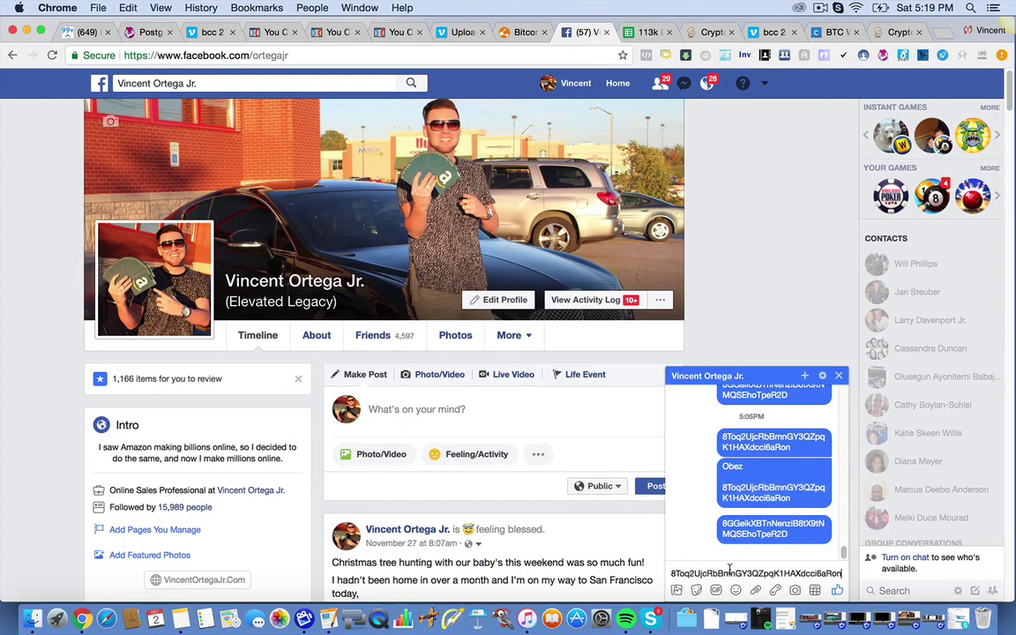
key("Return")
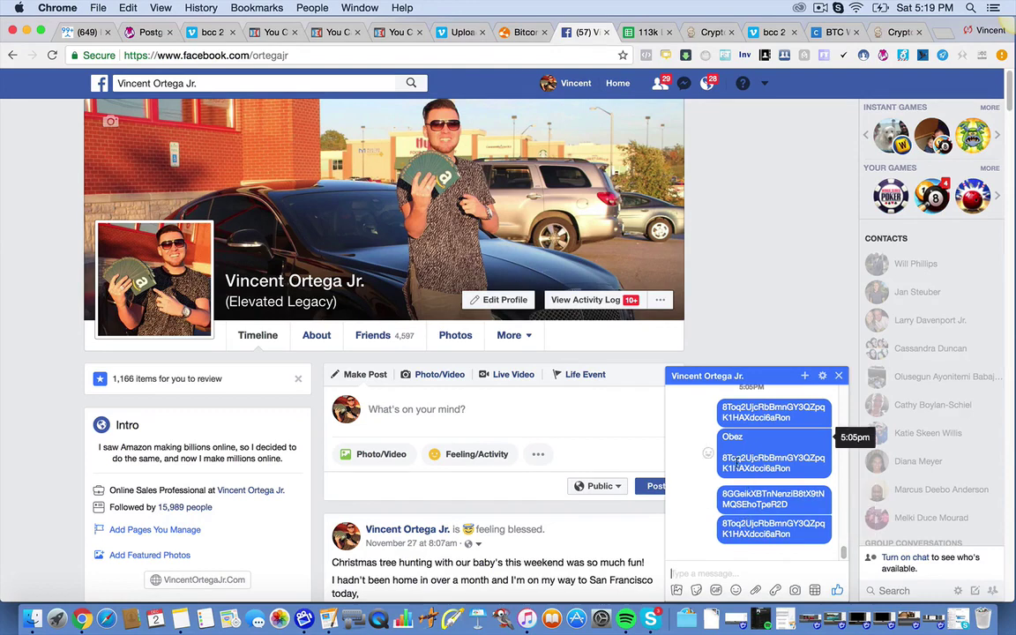
- Paste the friend's address, enter 32 BCC and the 2FA code, and submit the withdrawal
left_click(521, 31)
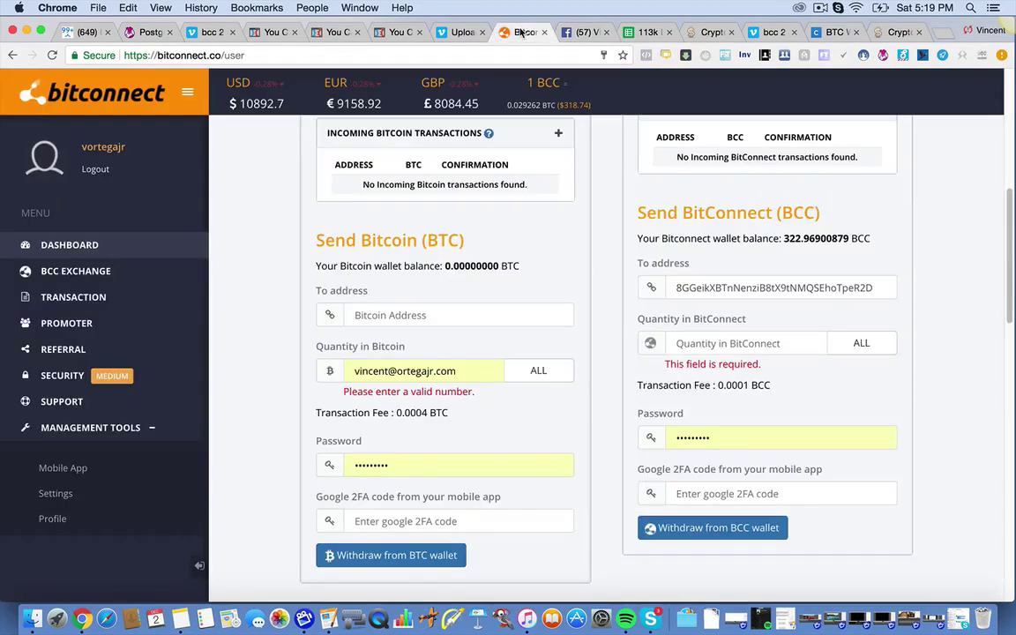
double_click(707, 288)
key("super+v")
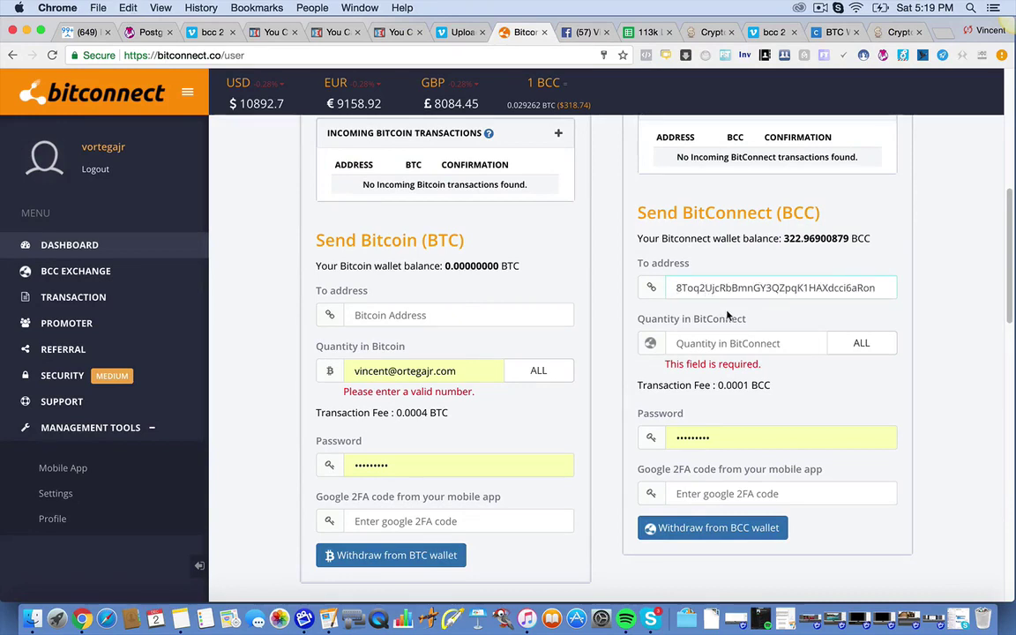
left_click(734, 348)
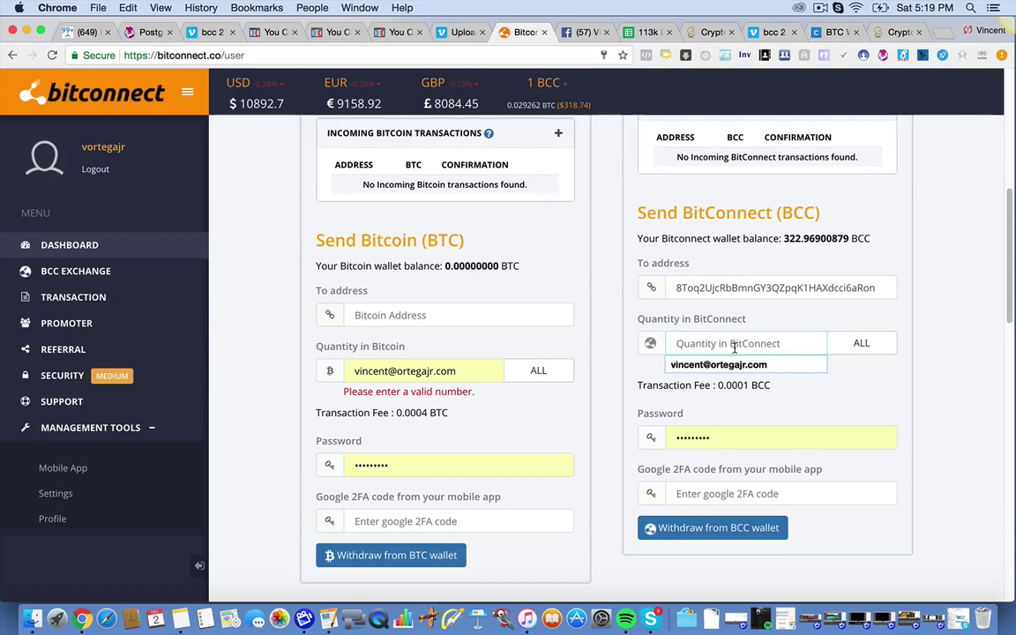
type("32")
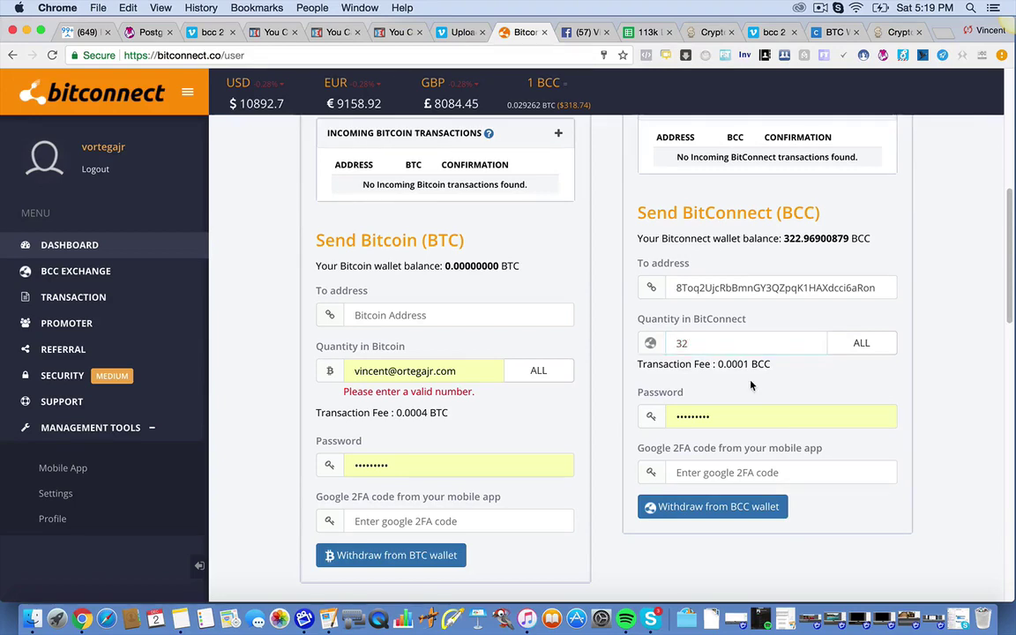
left_click(739, 475)
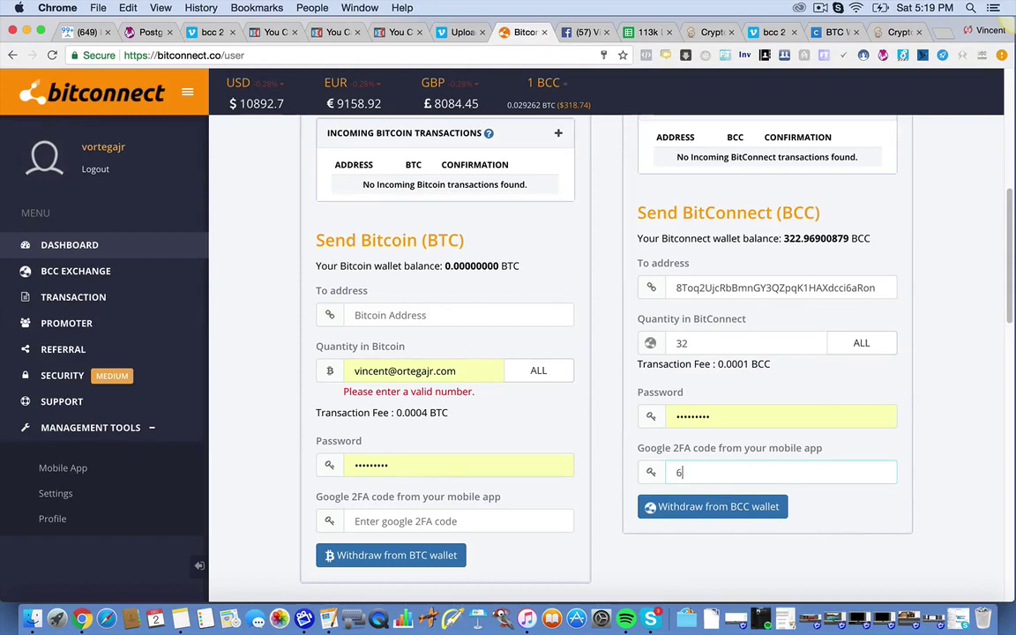
left_click(748, 507)
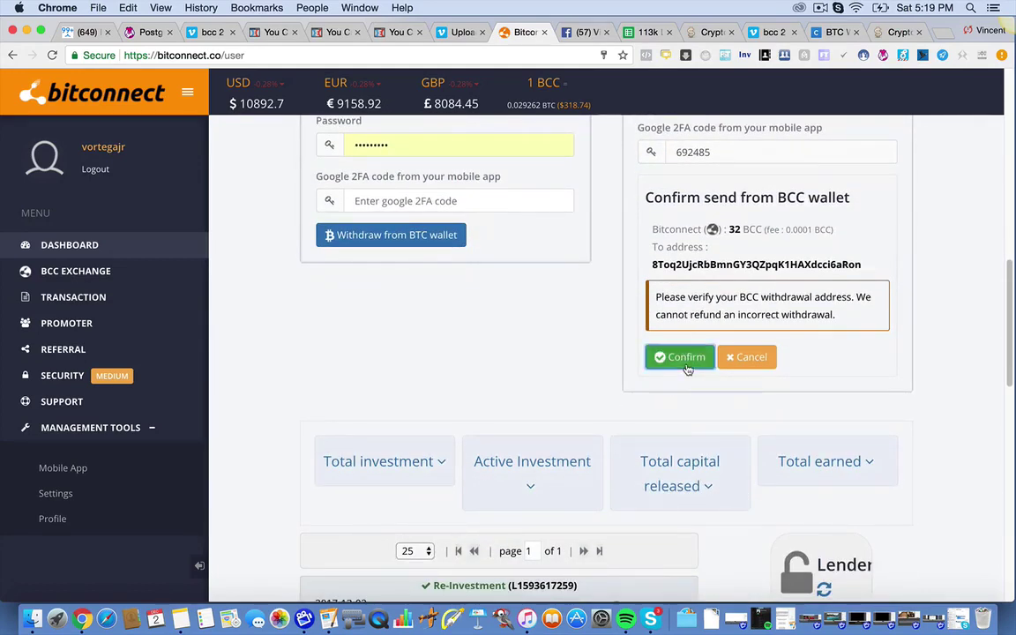
- Confirm the 32 BCC send and scroll up to the SUCCESS notice and 290.969 BCC balance
left_click(686, 362)
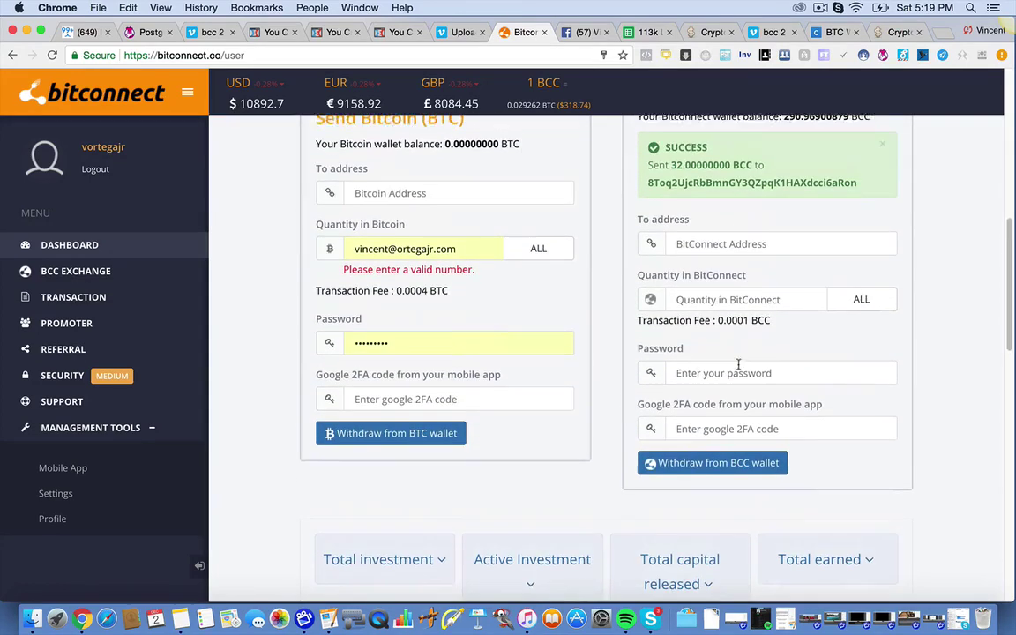
scroll(878, 422, "up", 2)
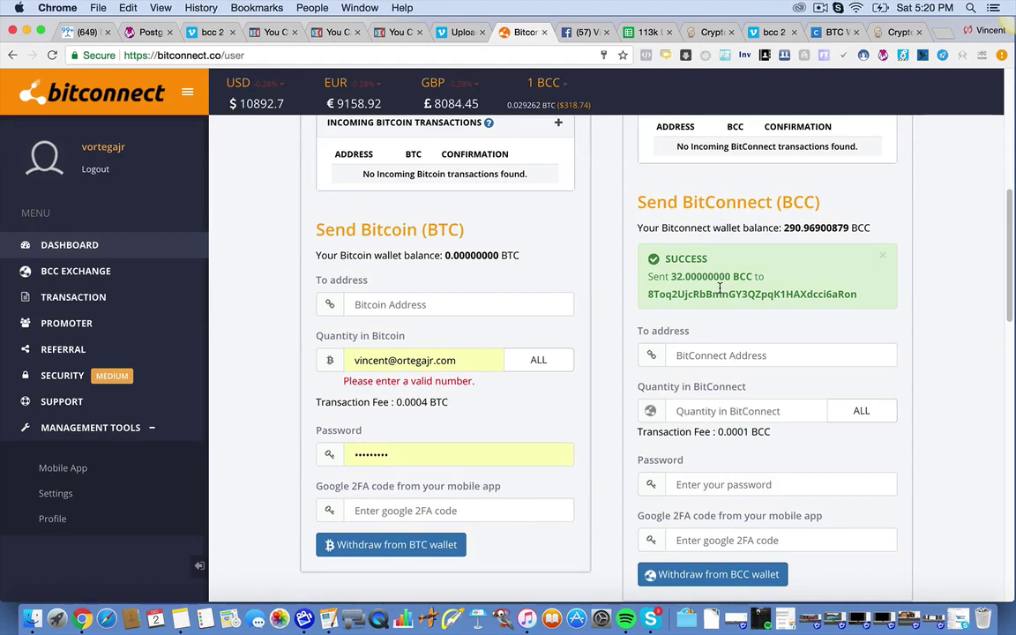
scroll(720, 287, "up", 5)
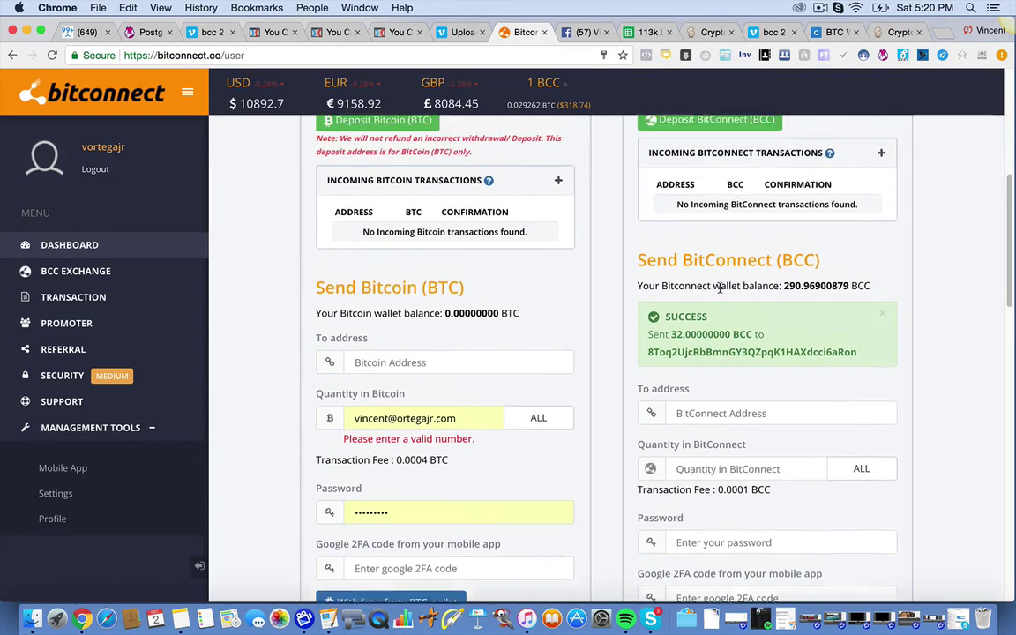
scroll(722, 293, "down", 2)
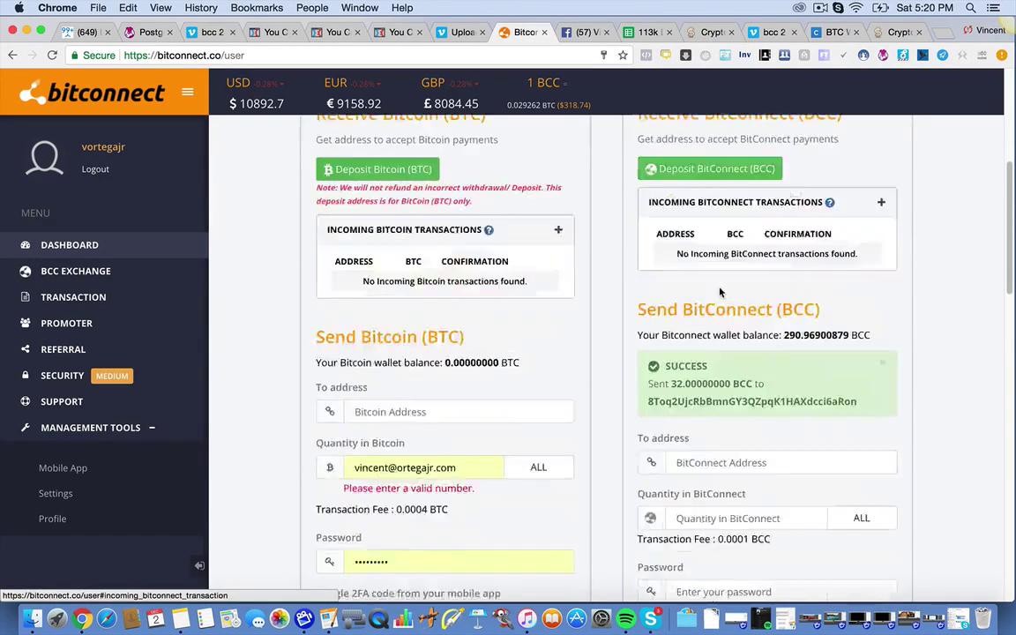
scroll(720, 290, "down", 6)
scroll(721, 290, "up", 1)
scroll(720, 287, "up", 13)
scroll(719, 288, "up", 2)
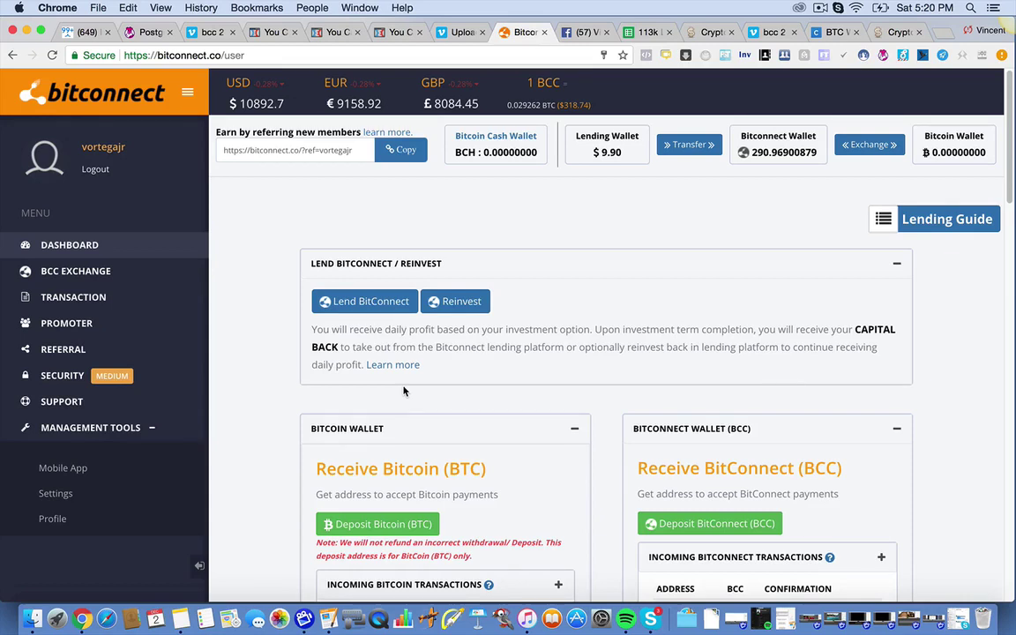
- Open Lend BitConnect and enter $10010 as the investment amount
left_click(379, 305)
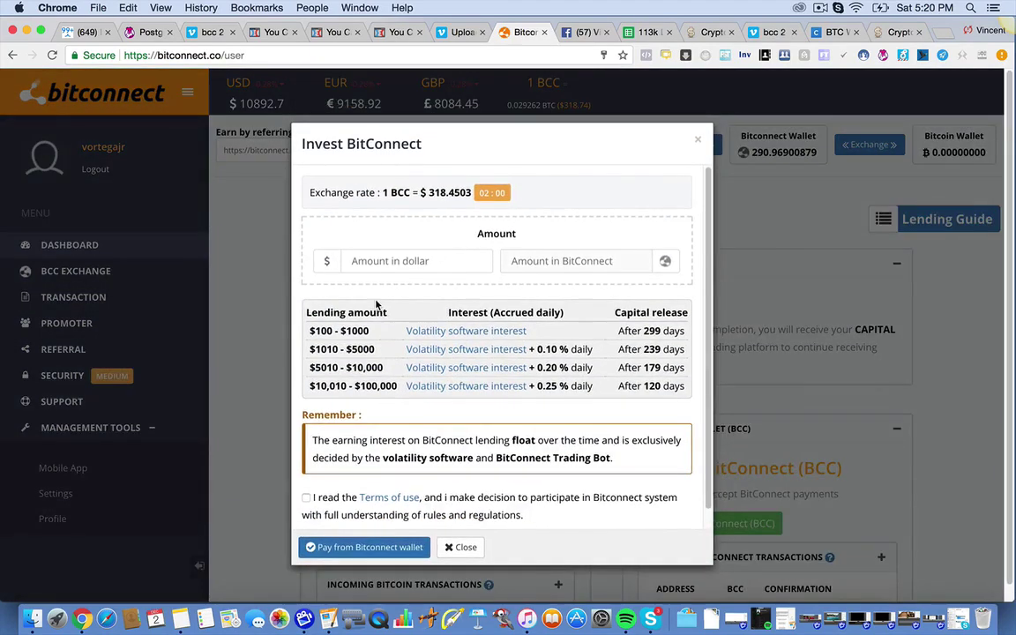
left_click(399, 262)
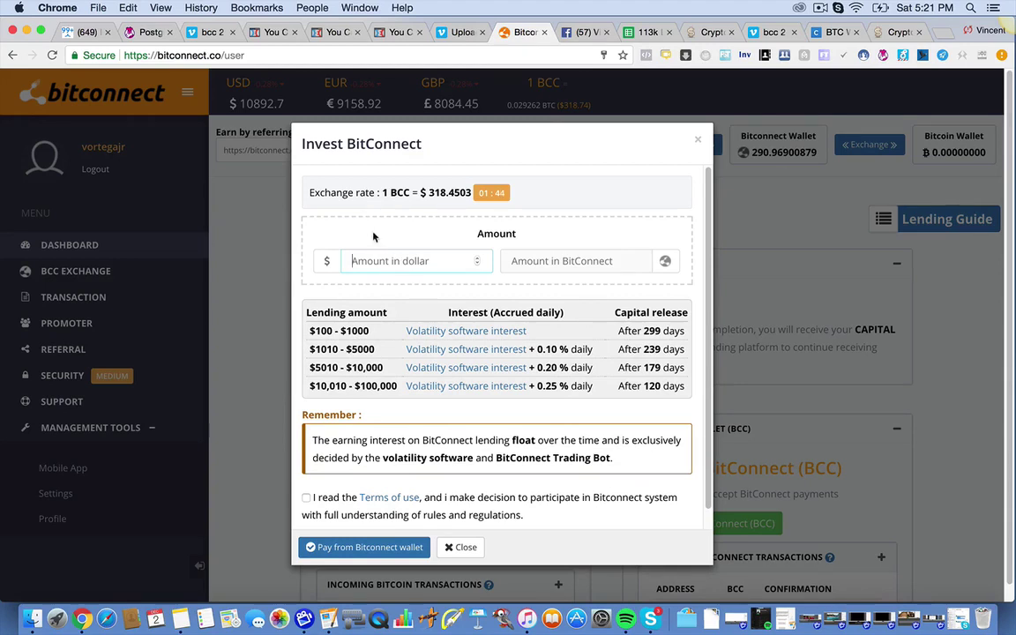
type("1")
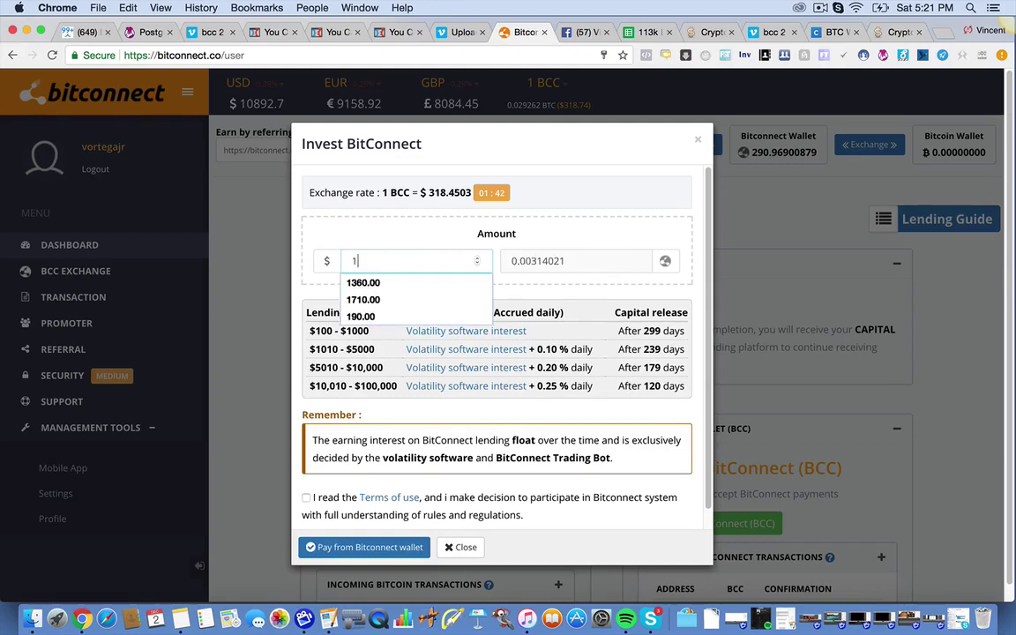
type("00")
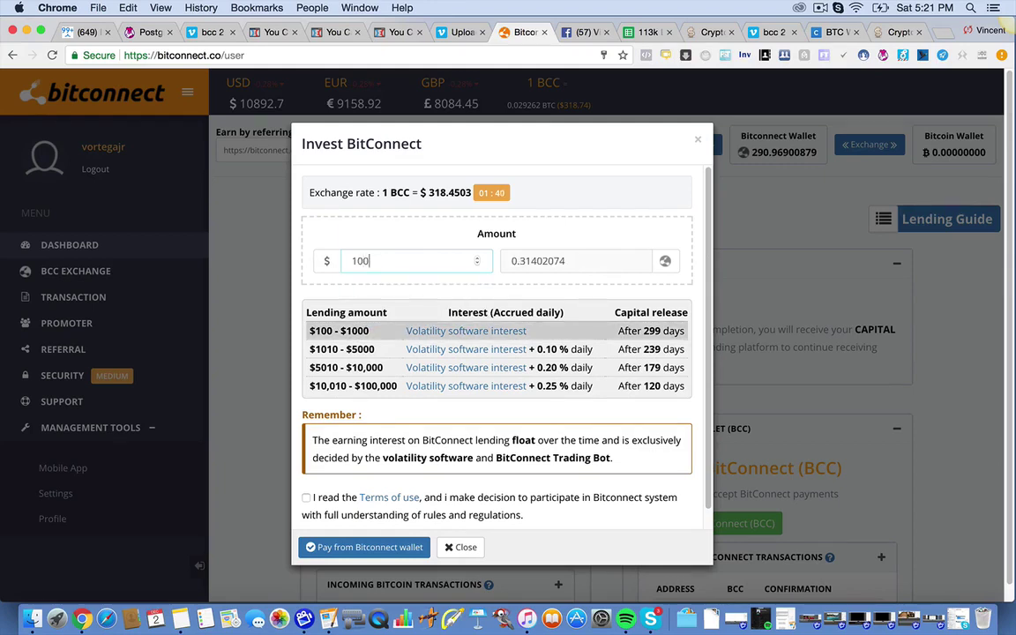
type("10")
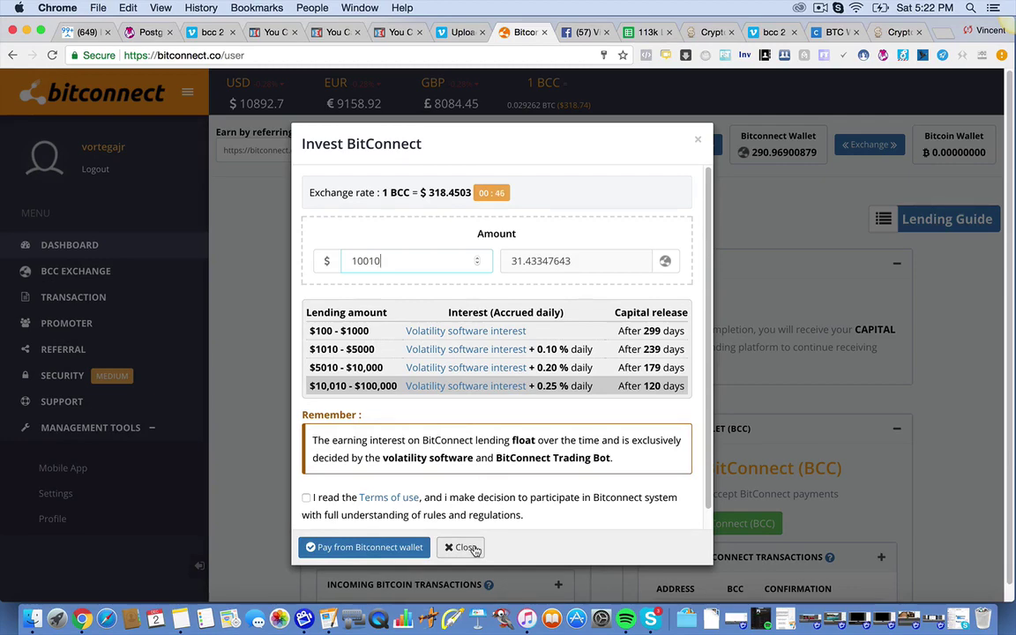
- Close the Invest BitConnect dialog and review the dashboard showing about 290.97 BCC
left_click(474, 549)
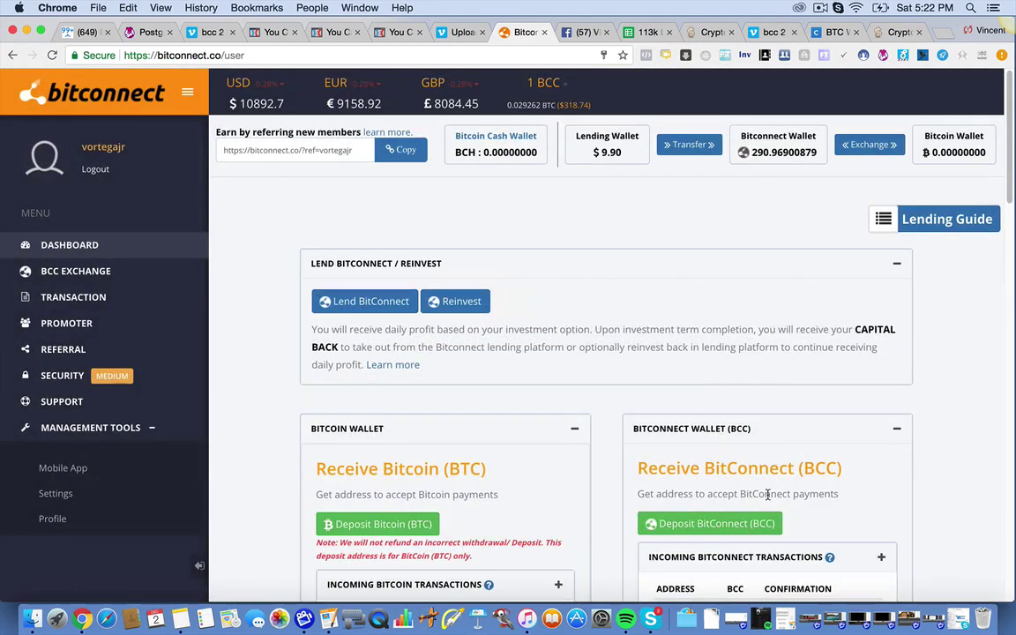
scroll(769, 479, "down", 1)
scroll(768, 479, "down", 5)
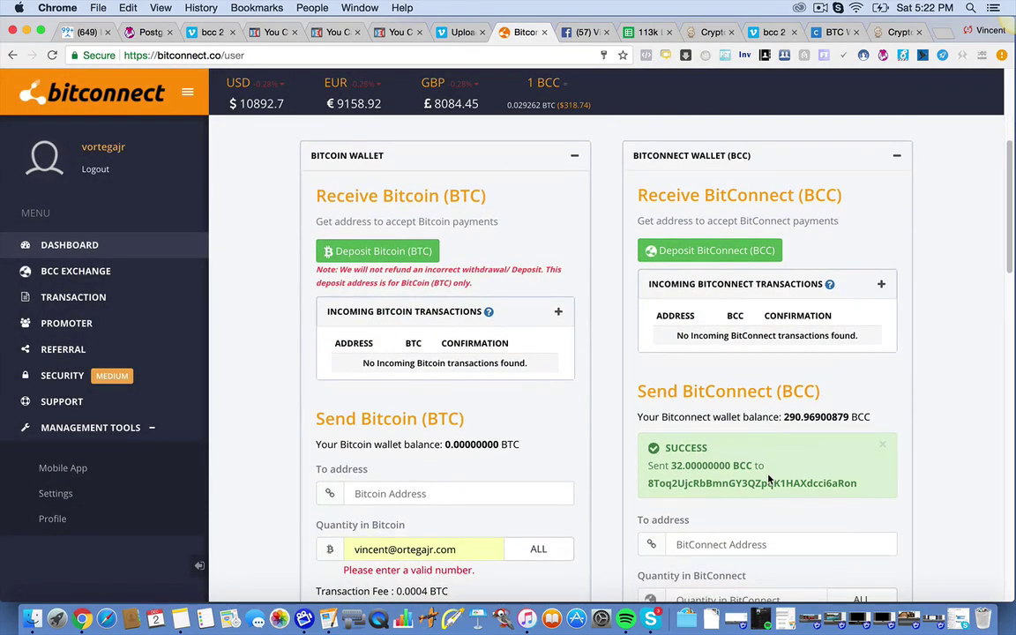
scroll(735, 283, "down", 1)
scroll(734, 283, "down", 4)
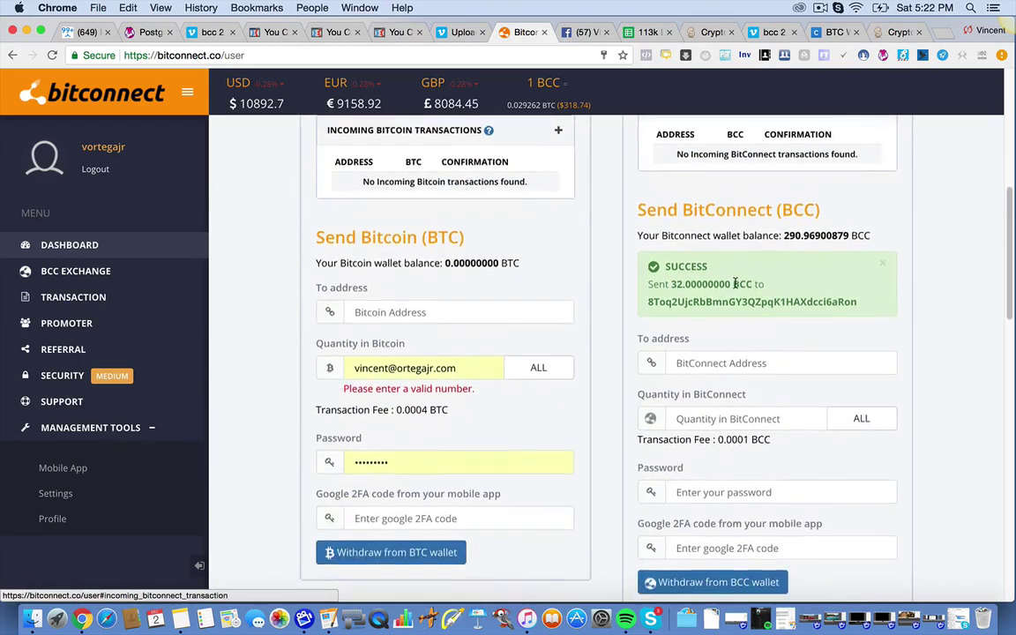
scroll(735, 287, "up", 6)
scroll(735, 286, "up", 1)
scroll(745, 256, "up", 2)
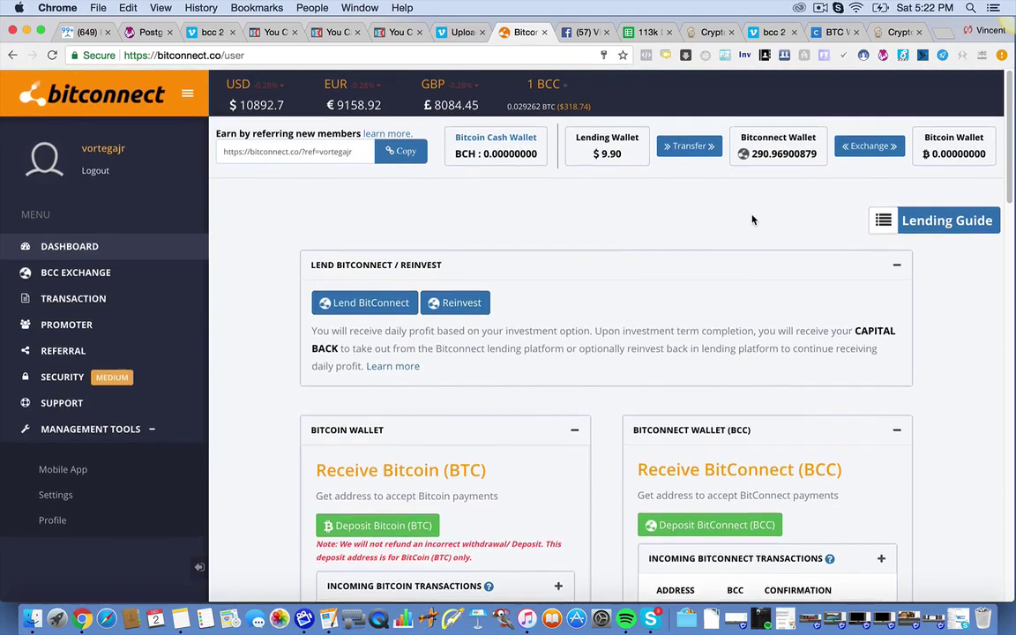
left_click(821, 8)
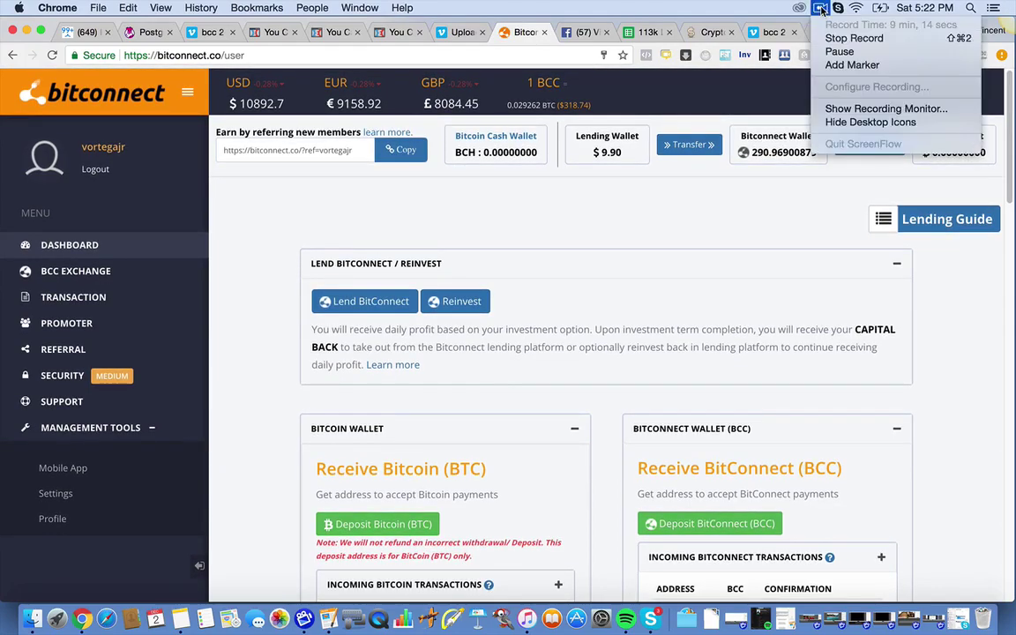